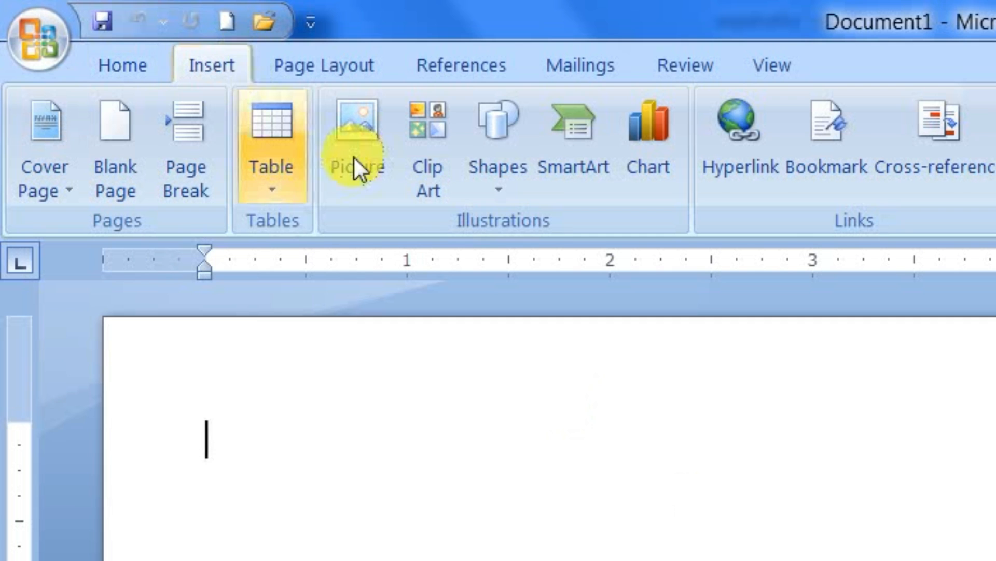
pyautogui.click(500, 187)
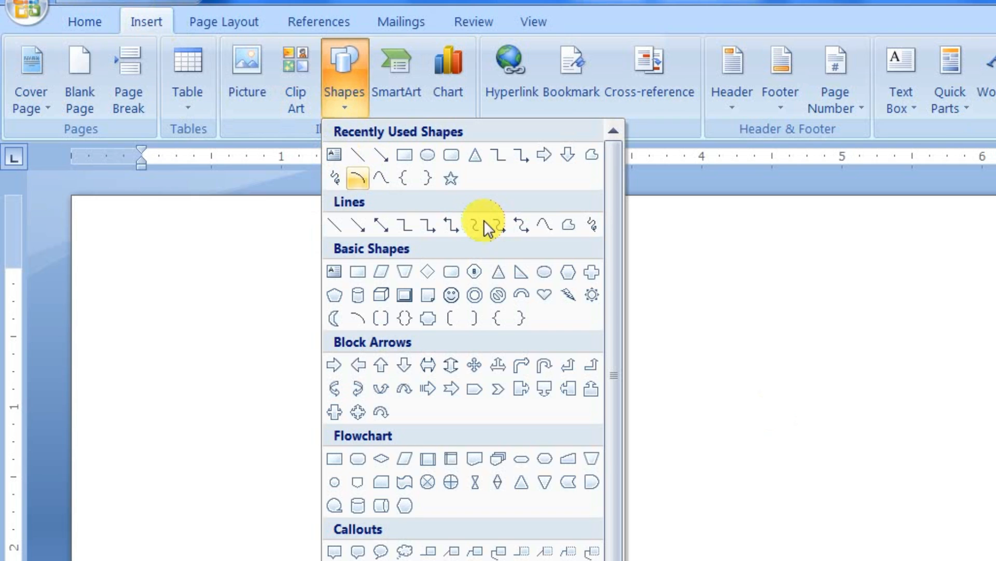
pyautogui.click(738, 349)
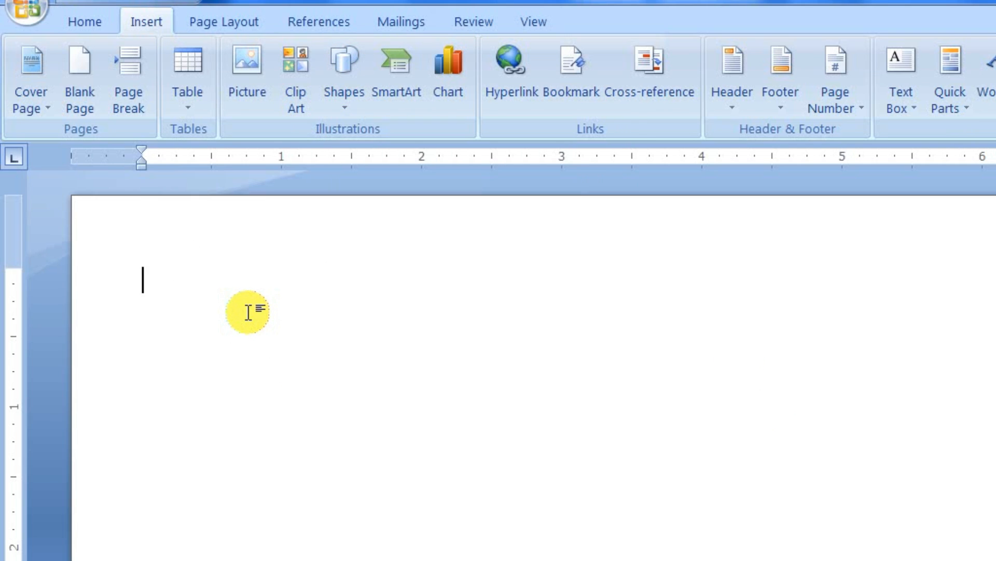
# Enter the word "Computer" as body text on the first line of the blank document.
pyautogui.write('compu')
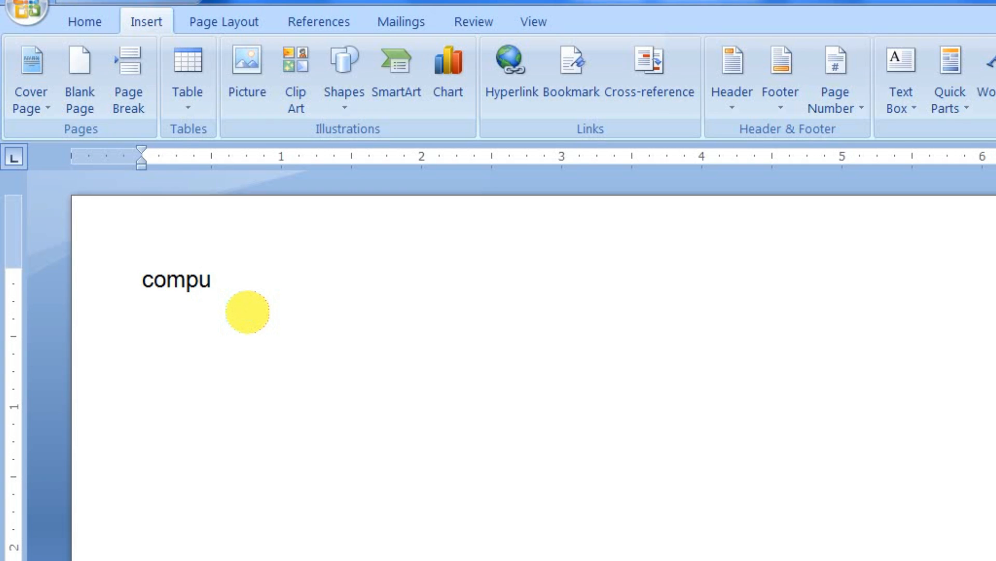
pyautogui.write('ter')
pyautogui.press('Return')
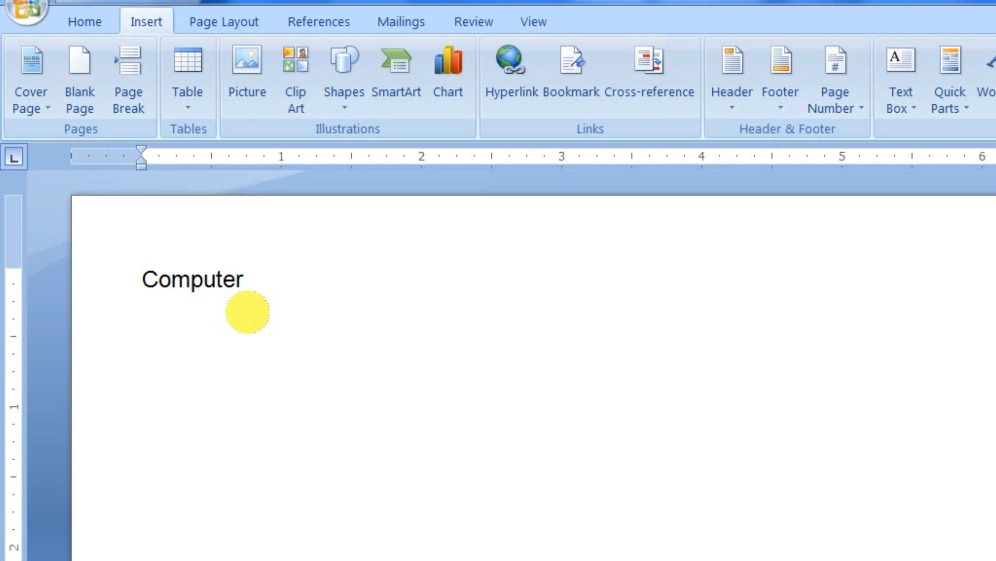
pyautogui.click(188, 277)
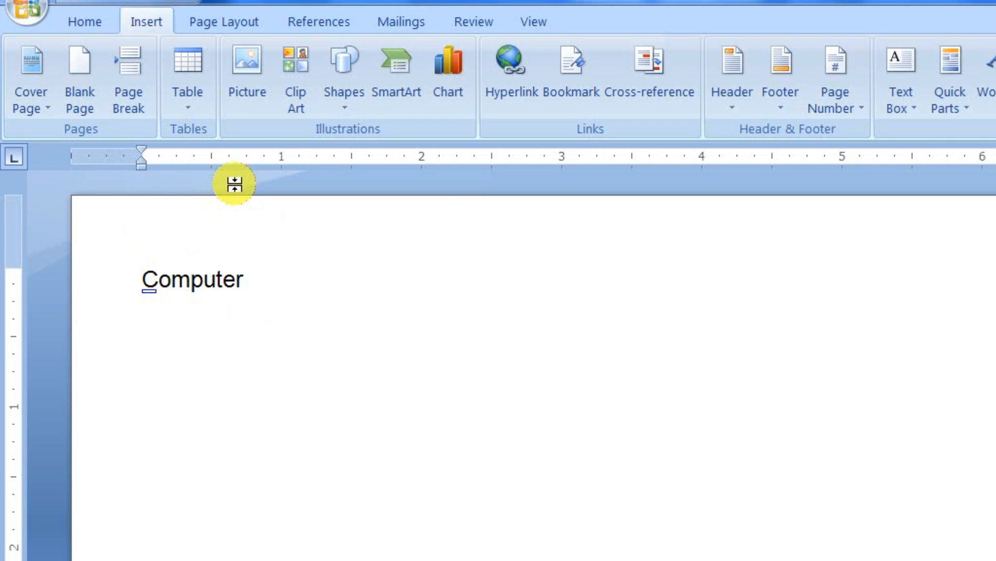
# Draw a text box about 1.1 inches wide just above the "Computer" line and enter "computer" in it.
pyautogui.click(340, 74)
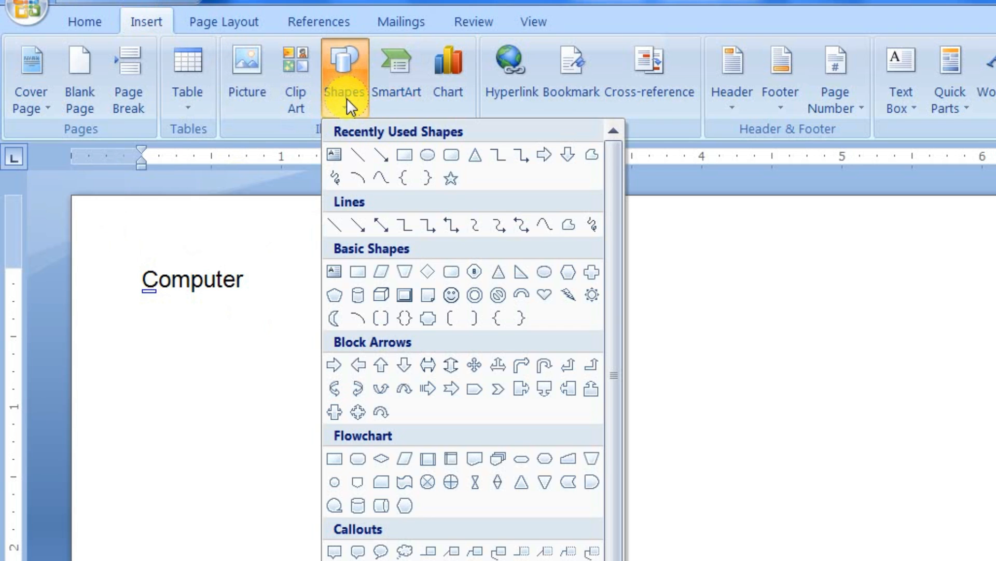
pyautogui.click(342, 158)
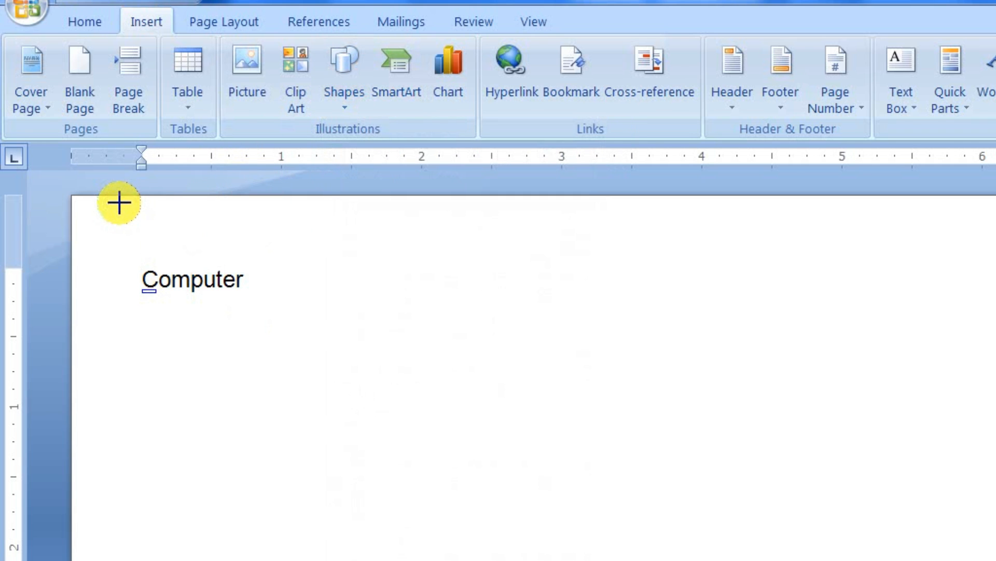
pyautogui.moveTo(119, 202); pyautogui.dragTo(274, 250)
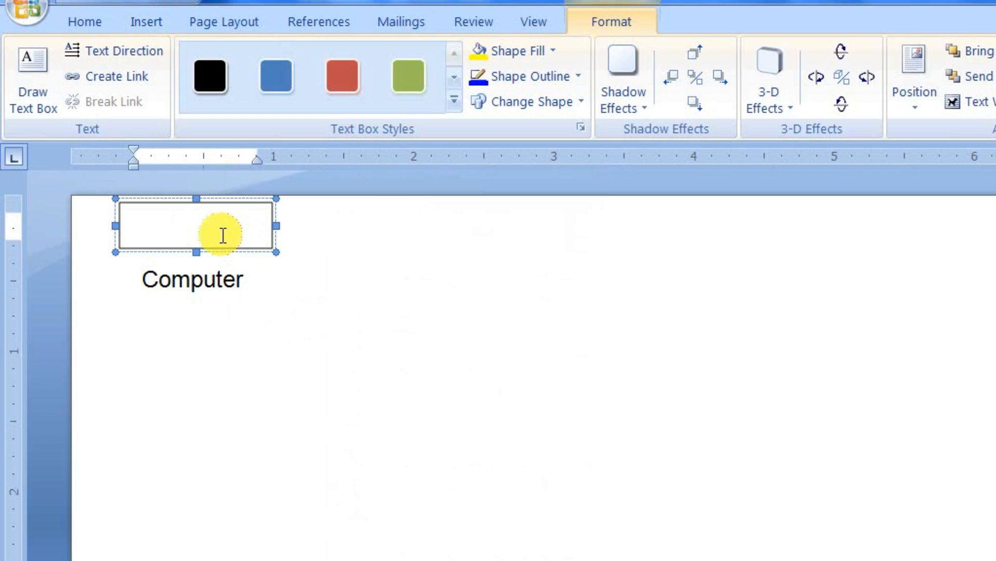
pyautogui.write('comput')
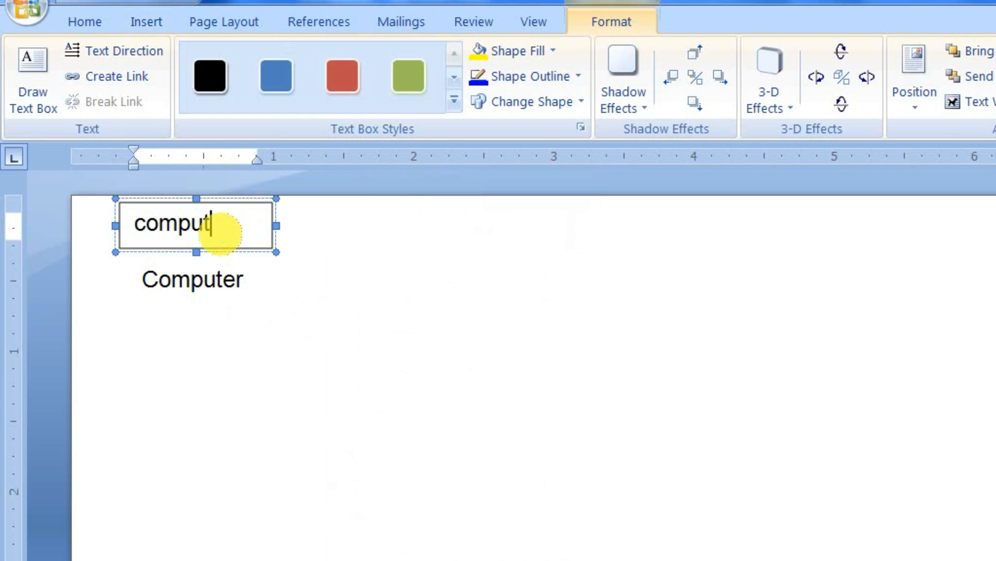
pyautogui.write('er')
pyautogui.click(400, 267)
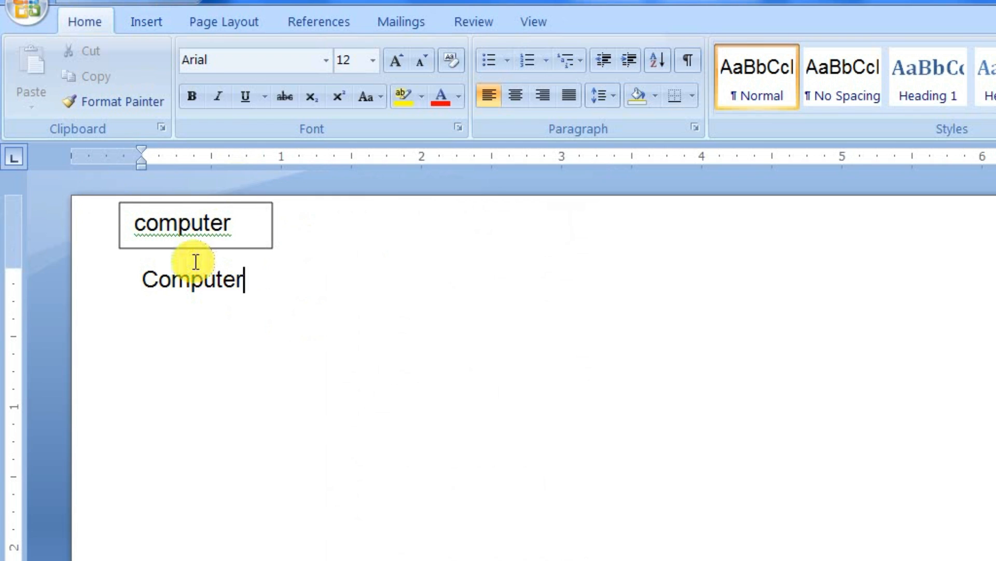
# Set the fill of the "computer" text box to No Fill.
pyautogui.click(237, 205)
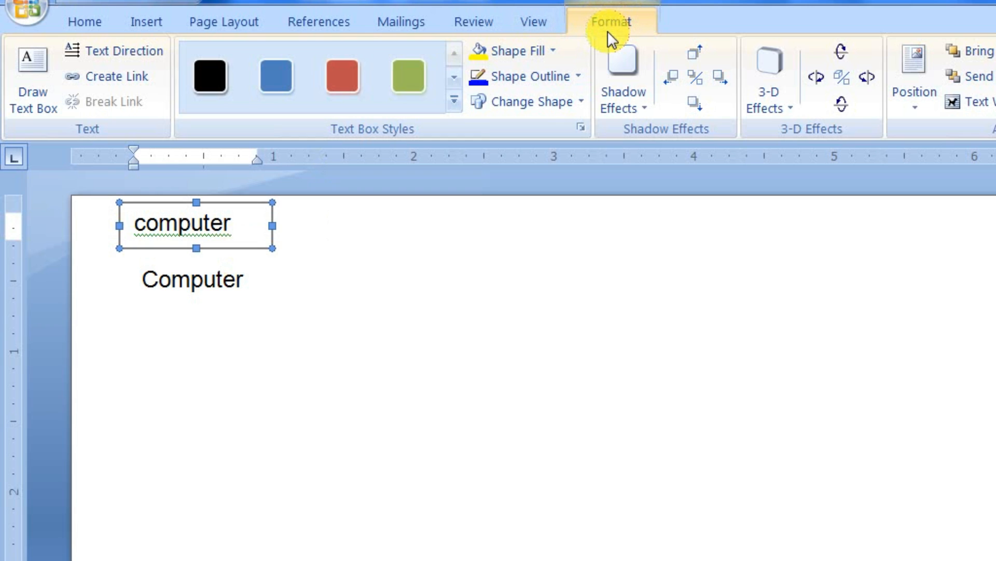
pyautogui.click(527, 48)
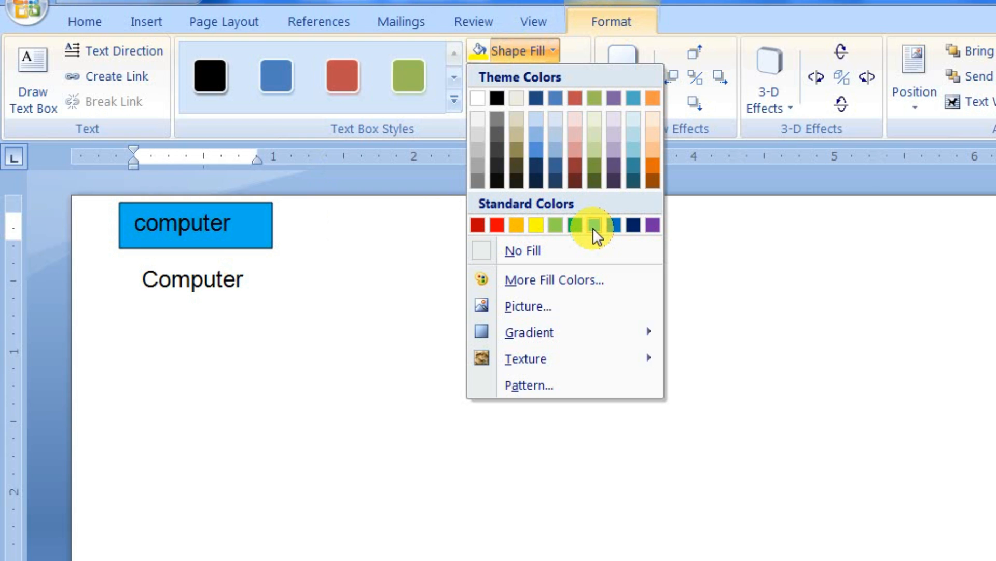
pyautogui.click(545, 249)
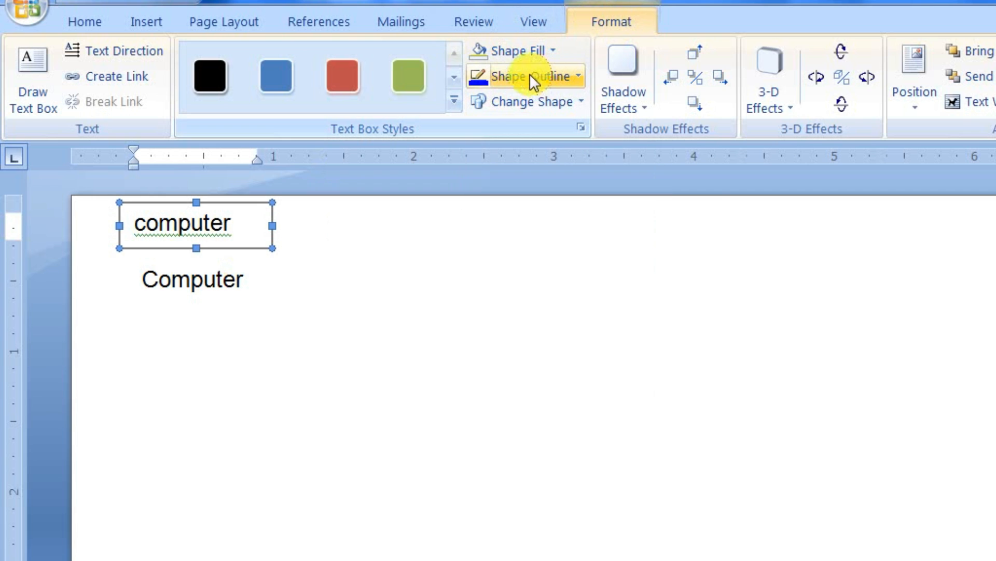
# Set the outline of the "computer" text box to No Outline and deselect the box.
pyautogui.click(521, 74)
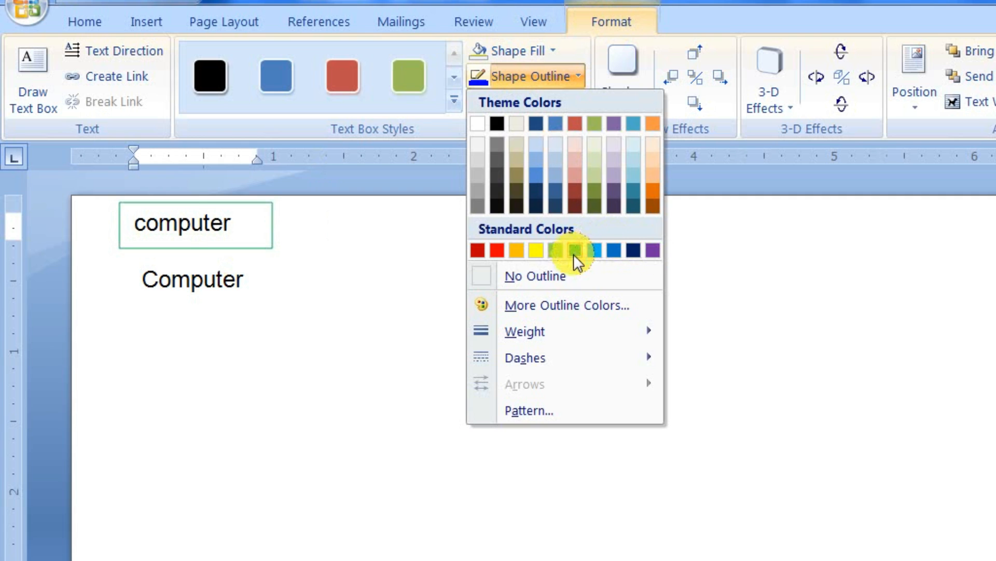
pyautogui.moveTo(558, 331)
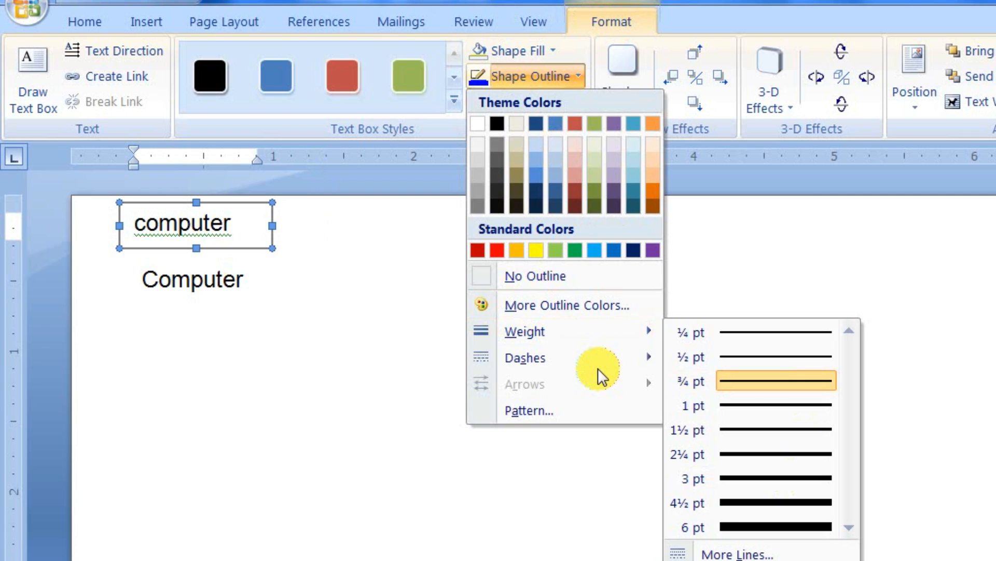
pyautogui.moveTo(598, 366)
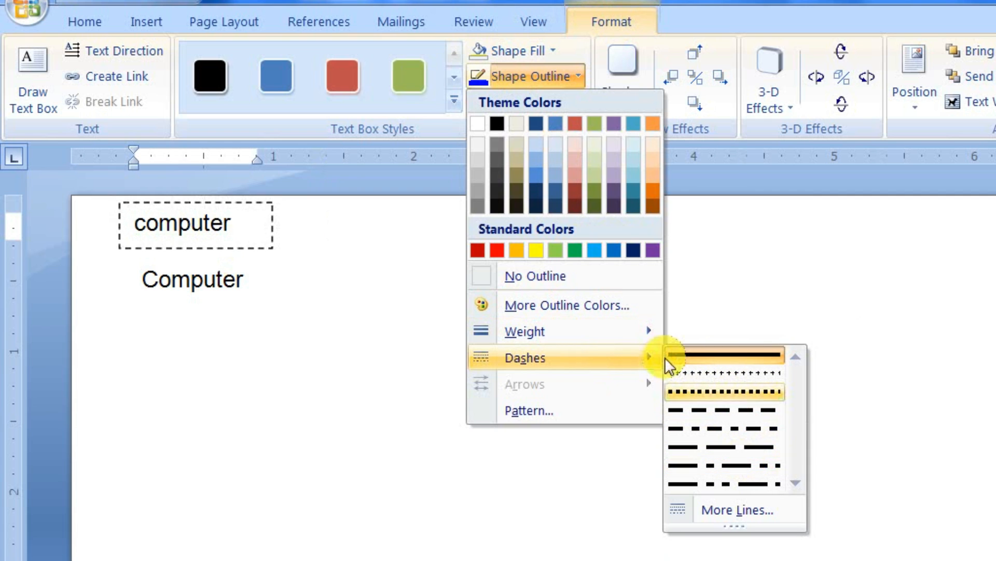
pyautogui.click(556, 280)
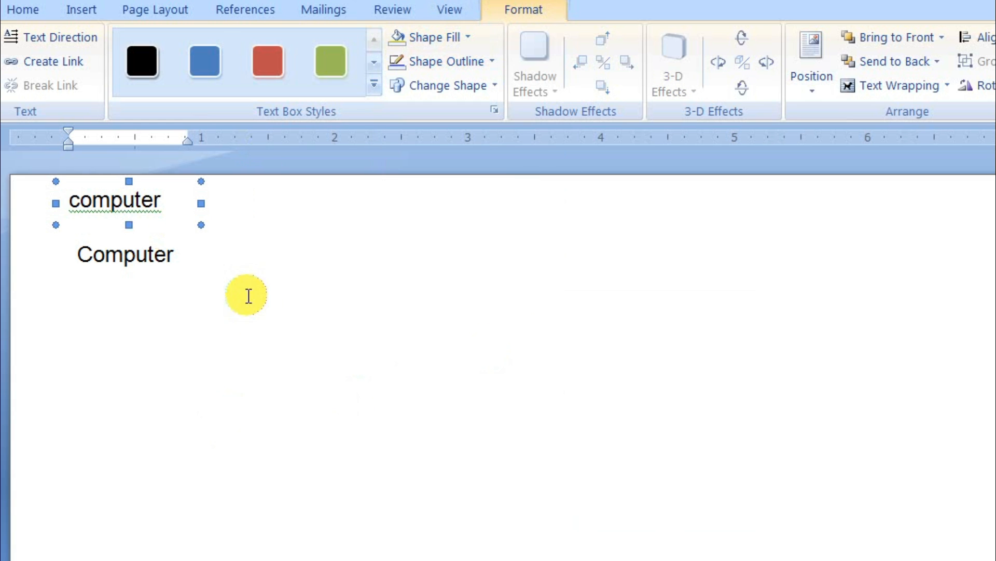
pyautogui.click(251, 273)
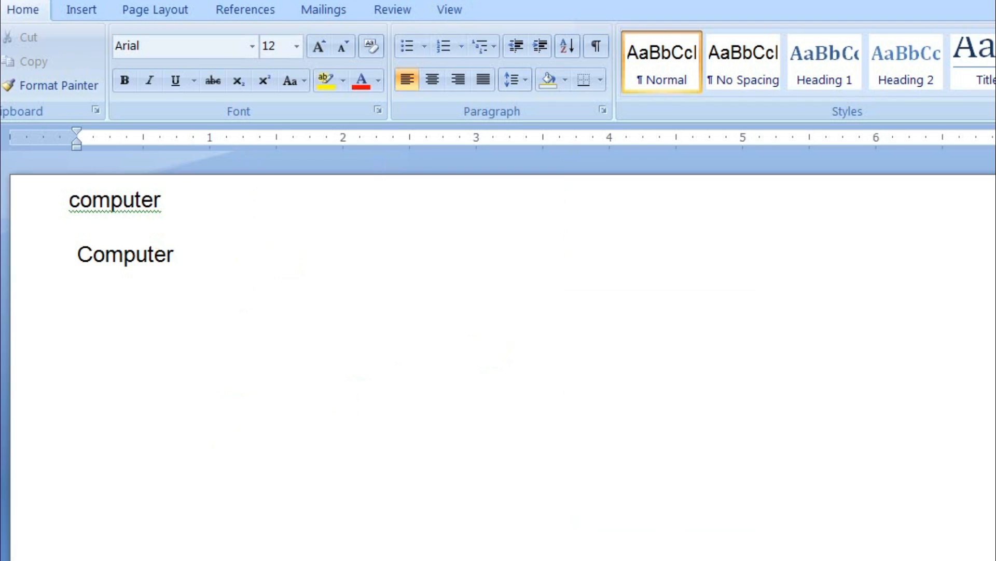
# Move the borderless "computer" text box to an empty area to the right of the "Computer" body text.
pyautogui.click(119, 203)
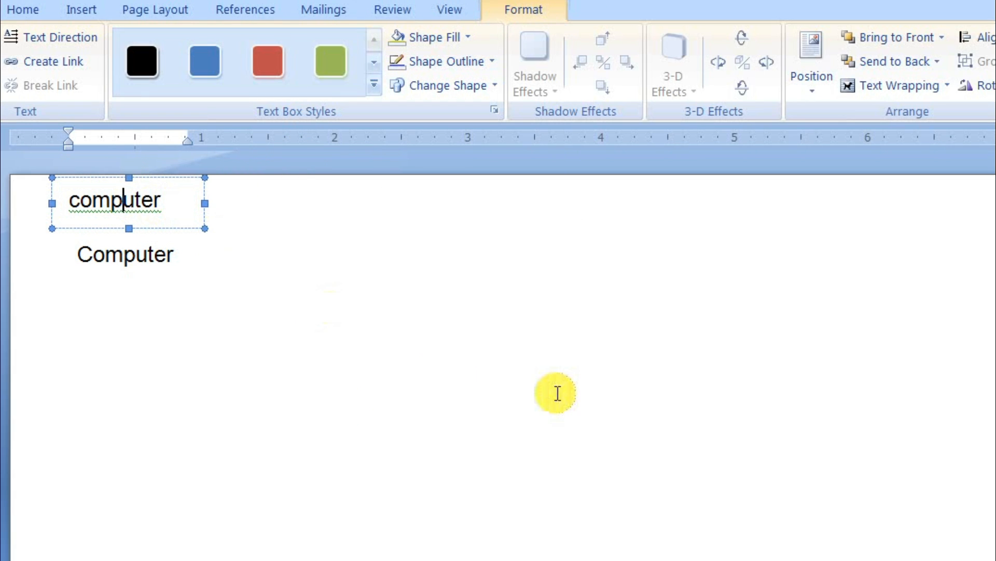
pyautogui.click(506, 338)
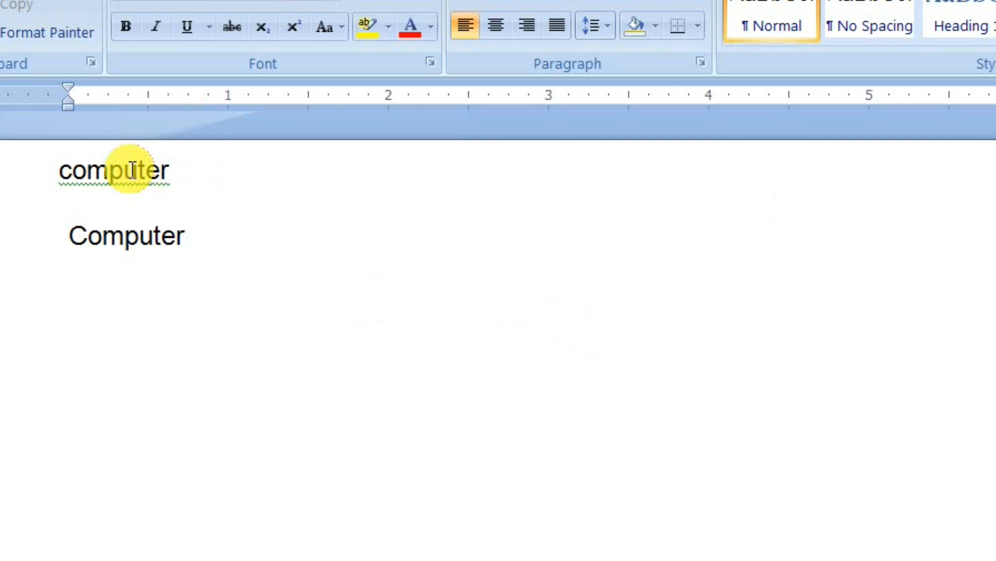
pyautogui.click(133, 170)
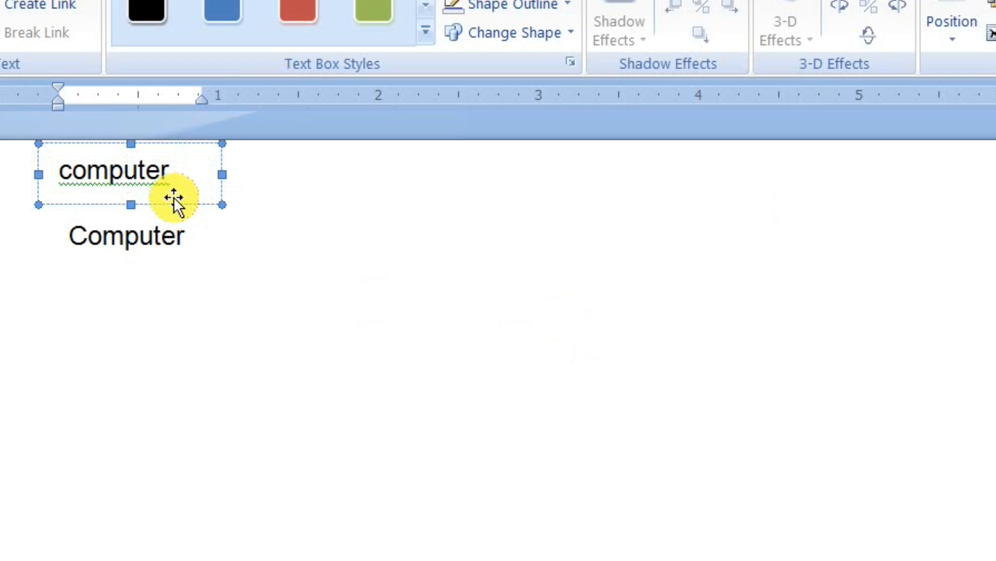
pyautogui.moveTo(174, 198); pyautogui.dragTo(556, 255)
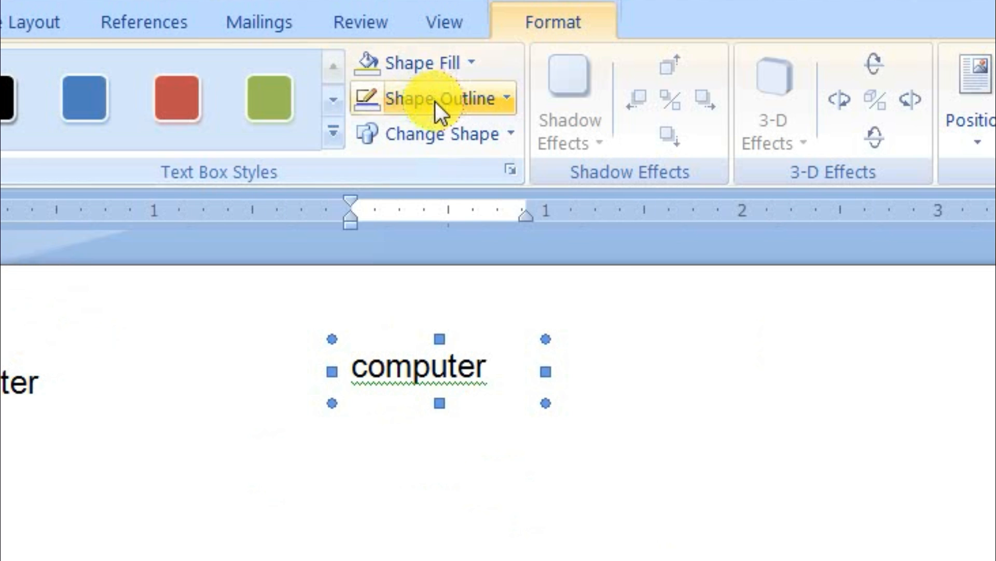
# Apply the darkest shade of the black theme color as the text box outline and deselect the box.
pyautogui.click(509, 4)
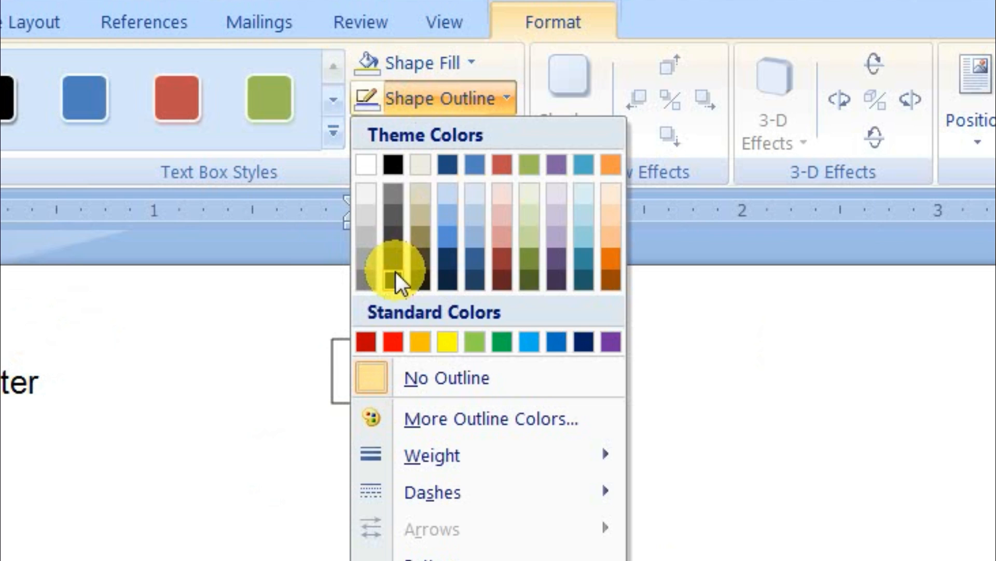
pyautogui.click(396, 272)
pyautogui.click(677, 393)
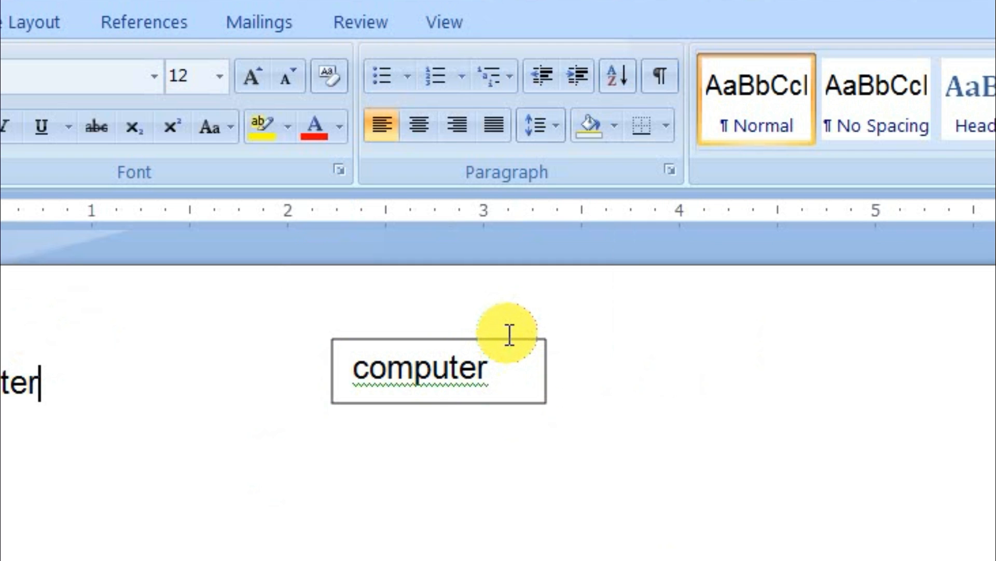
# Select the outlined text box and move it about half an inch closer to the "Computer" body text.
pyautogui.click(500, 363)
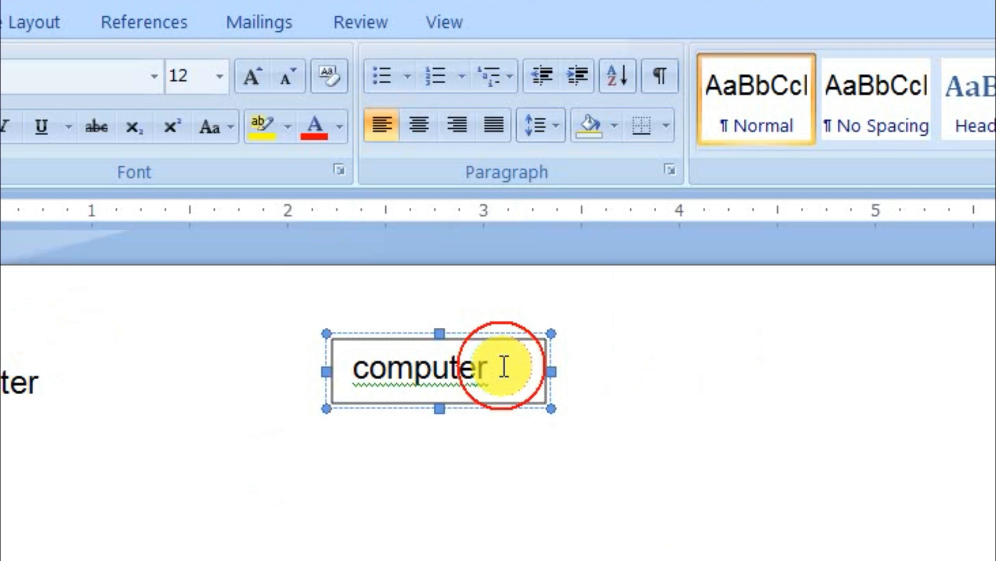
pyautogui.click(696, 334)
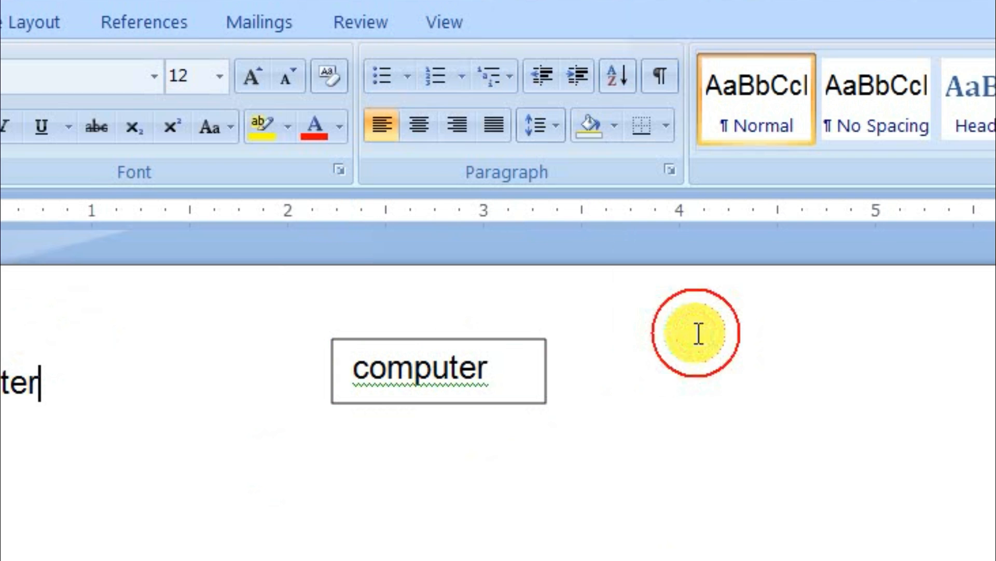
pyautogui.click(494, 343)
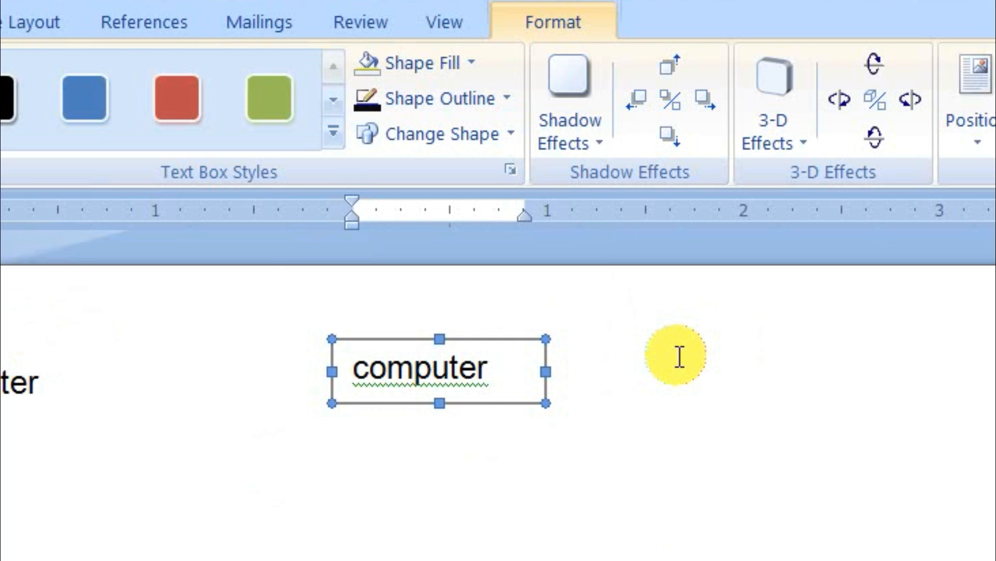
pyautogui.click(450, 372)
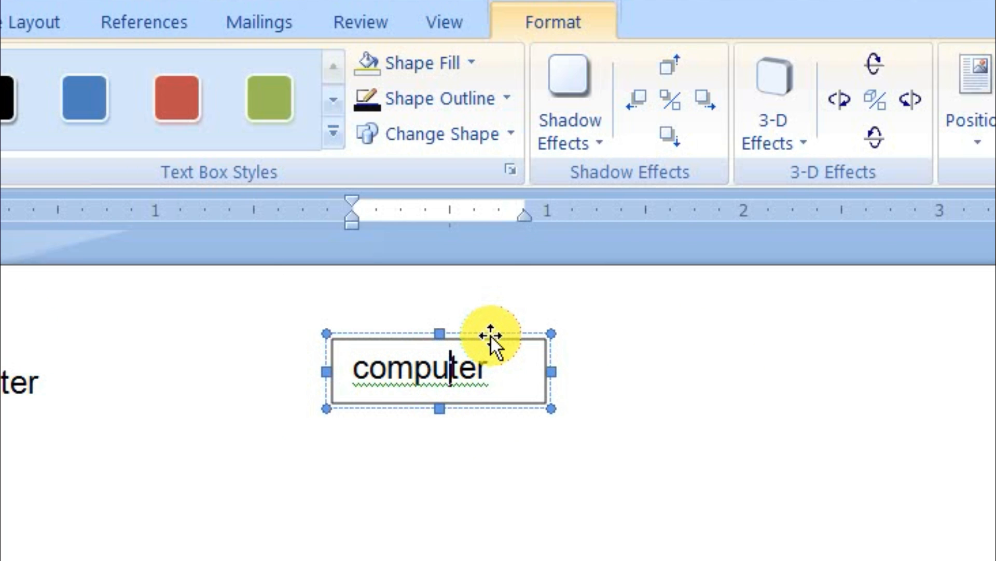
pyautogui.moveTo(490, 336); pyautogui.dragTo(818, 327)
pyautogui.moveTo(743, 323); pyautogui.dragTo(306, 340)
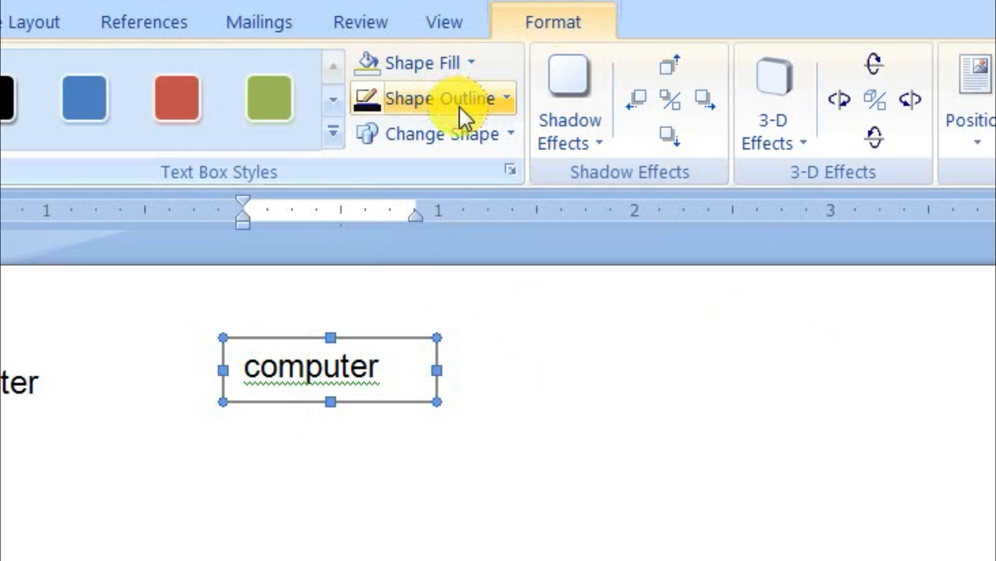
# Remove the black outline from the text box with No Outline and deselect the box.
pyautogui.click(475, 98)
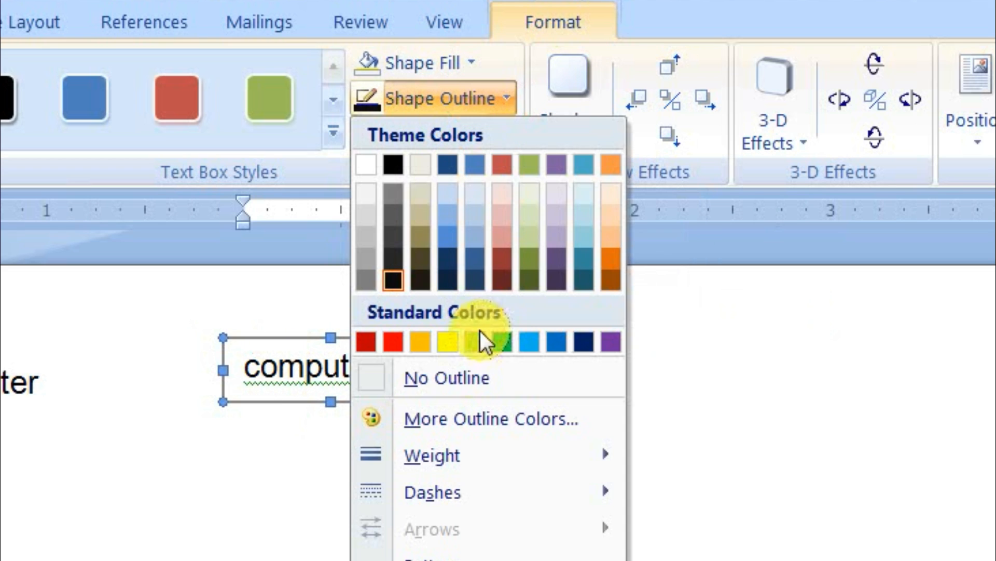
pyautogui.click(468, 376)
pyautogui.click(485, 373)
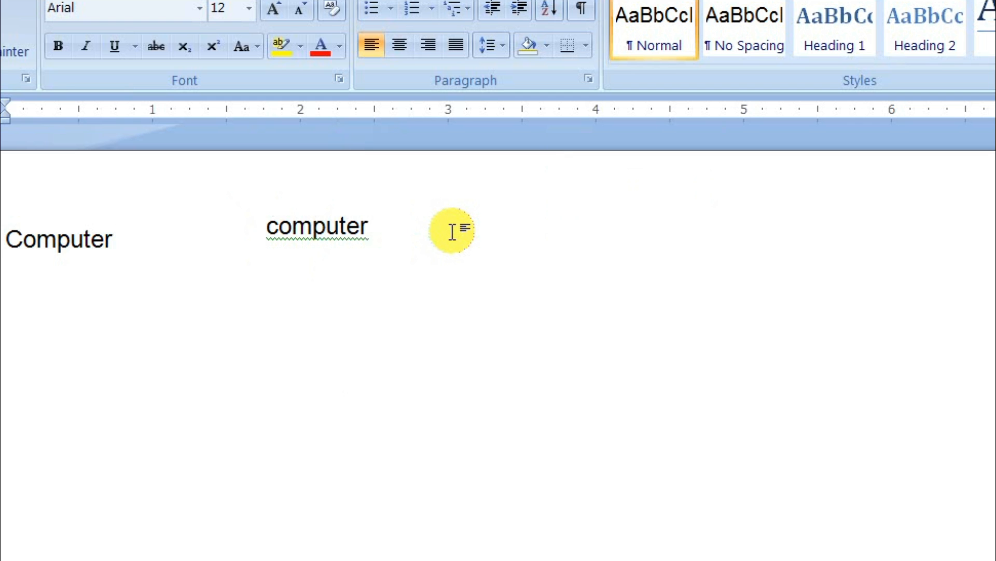
# Move the borderless text box right beside the "Computer" body text and place the insertion point on the line below.
pyautogui.click(354, 224)
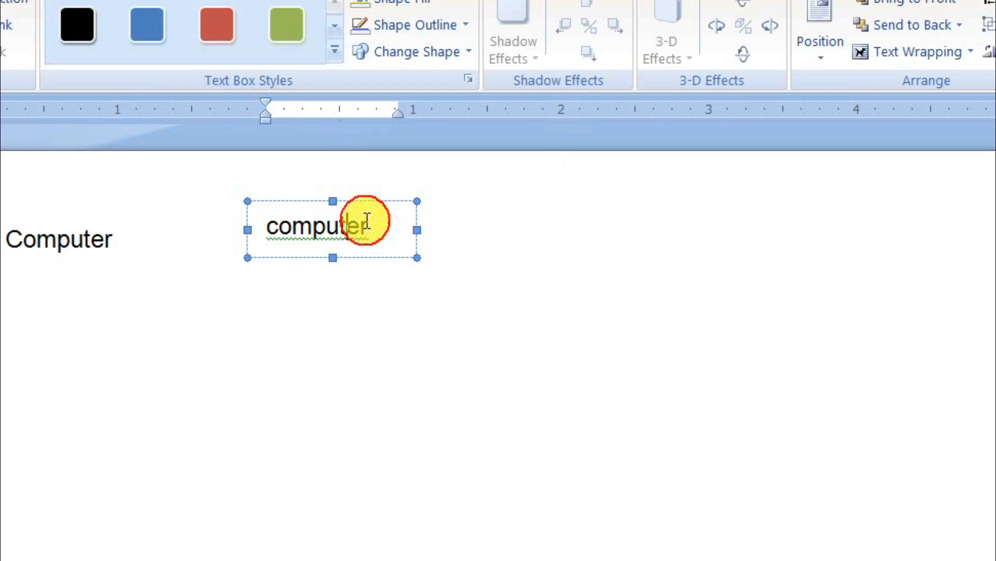
pyautogui.moveTo(377, 199); pyautogui.dragTo(275, 210)
pyautogui.click(425, 207)
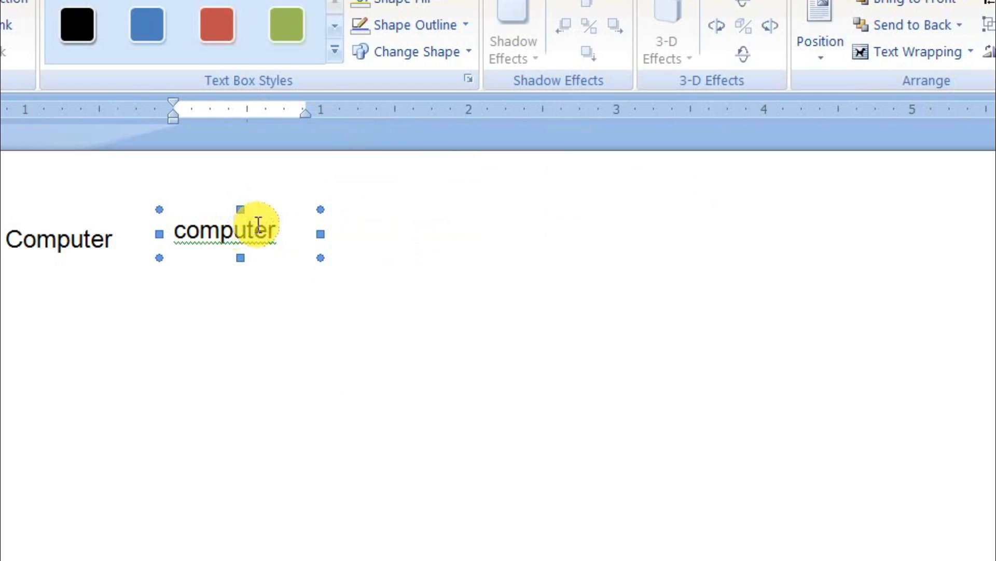
pyautogui.click(248, 231)
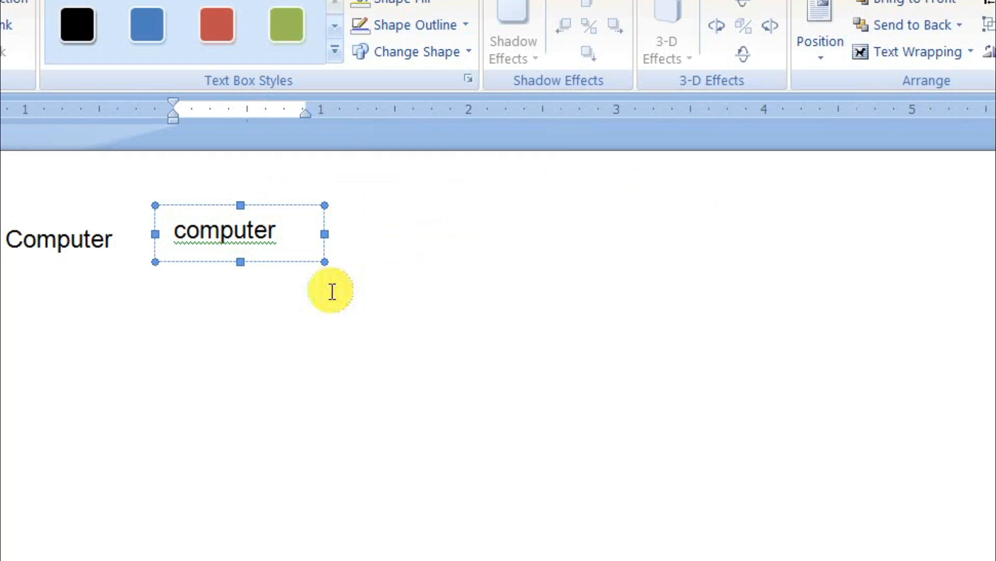
pyautogui.click(348, 271)
pyautogui.moveTo(348, 271); pyautogui.dragTo(471, 326)
pyautogui.click(602, 318)
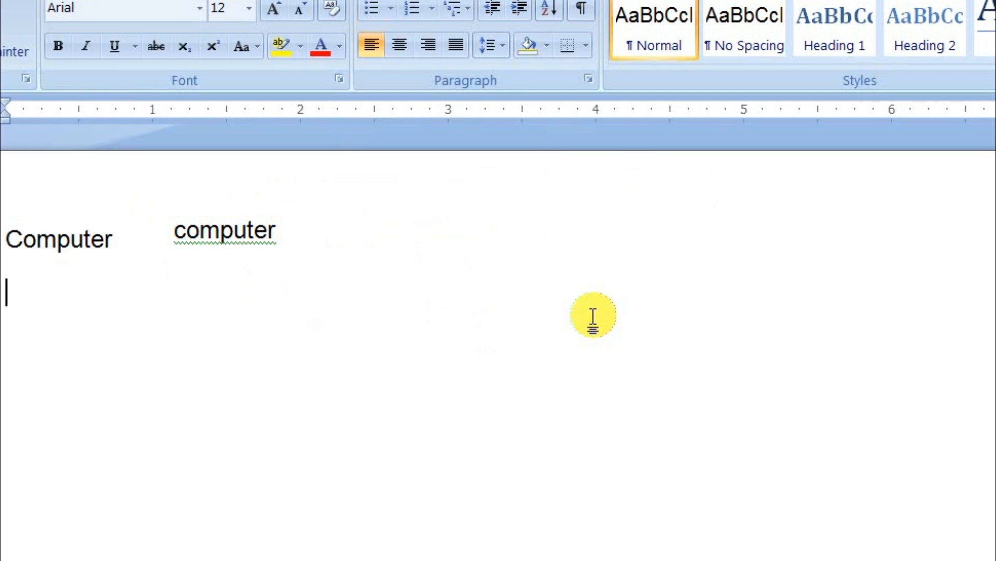
# Shift the borderless text box about a third of an inch left, close against the "Computer" body text, and deselect it.
pyautogui.click(242, 234)
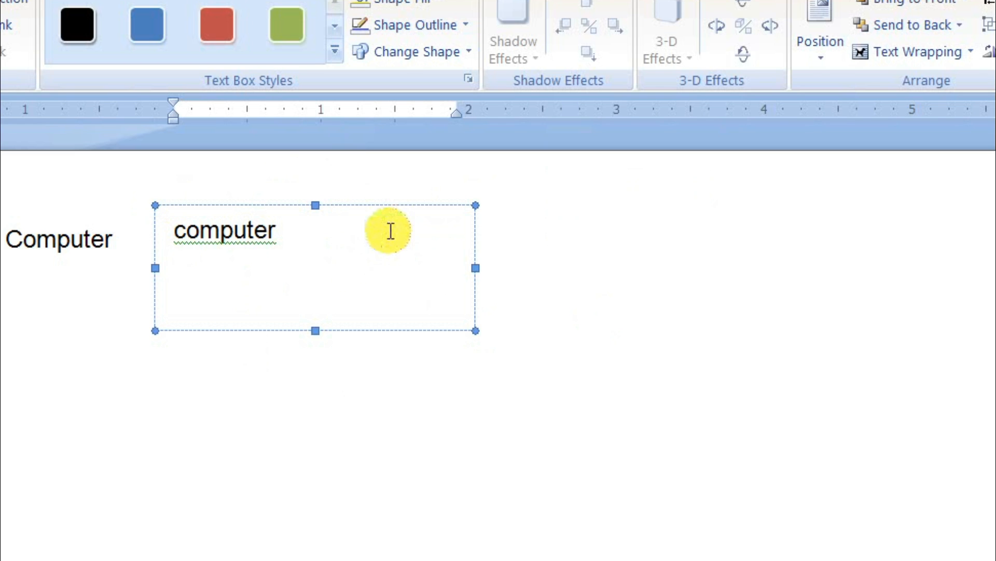
pyautogui.moveTo(381, 206); pyautogui.dragTo(326, 227)
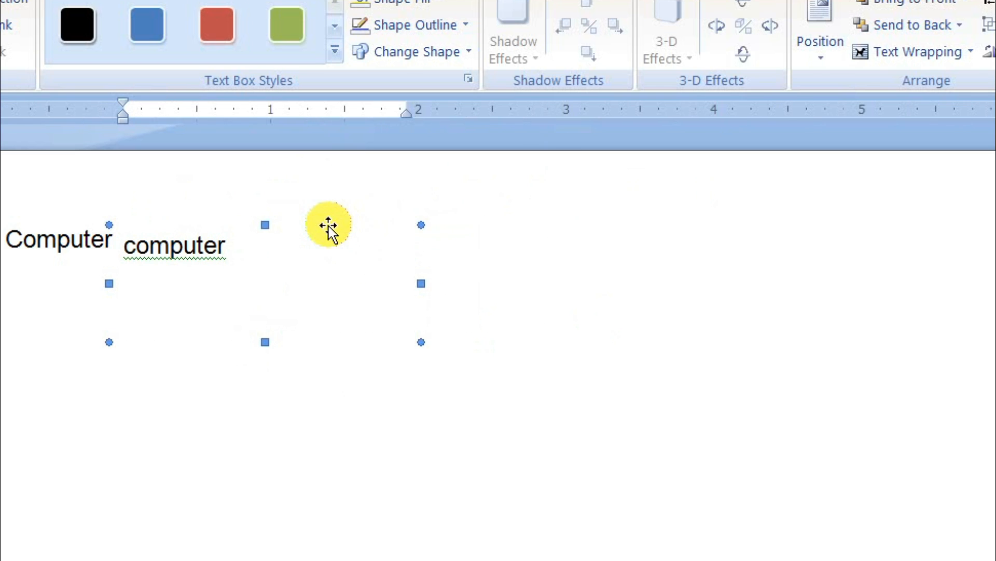
pyautogui.click(536, 254)
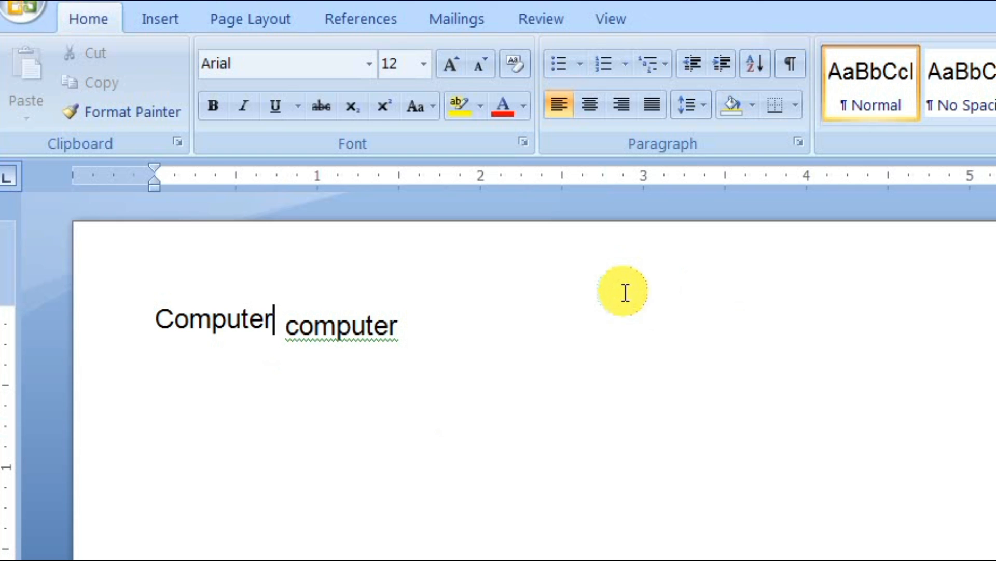
# Draw a rectangle shape about 1.7 inches wide and 0.7 inch high to the right of the text box and deselect it.
pyautogui.click(179, 15)
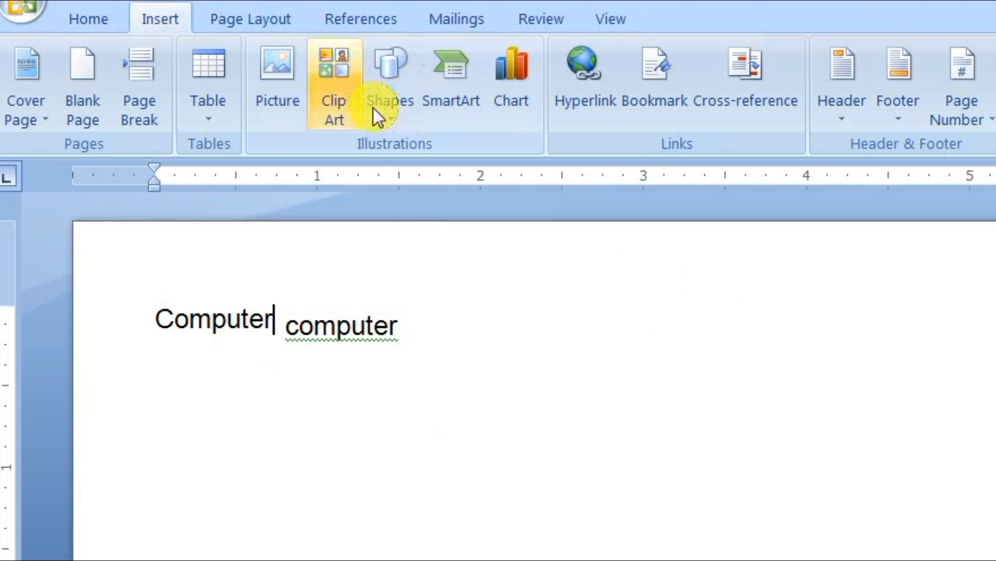
pyautogui.click(384, 112)
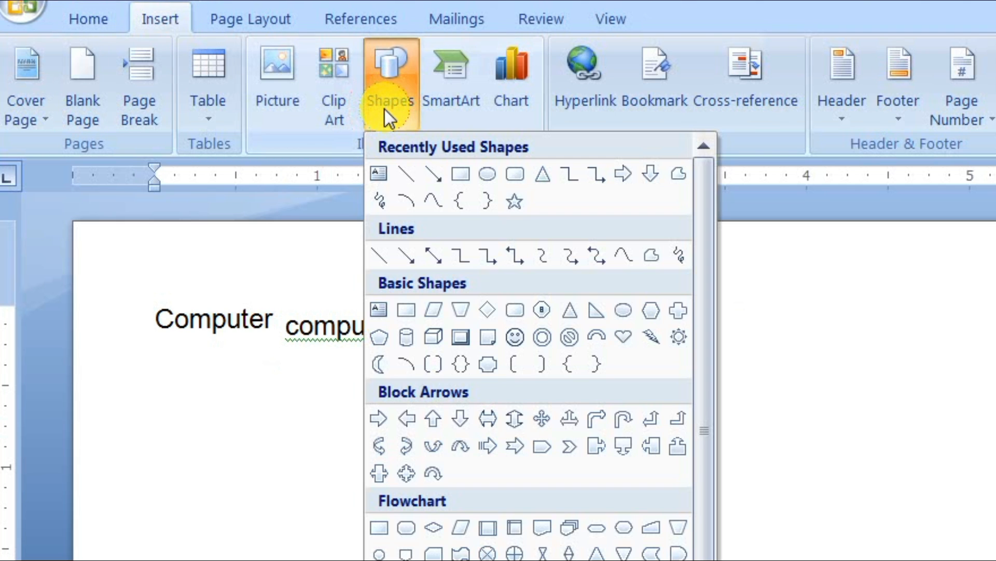
pyautogui.click(462, 175)
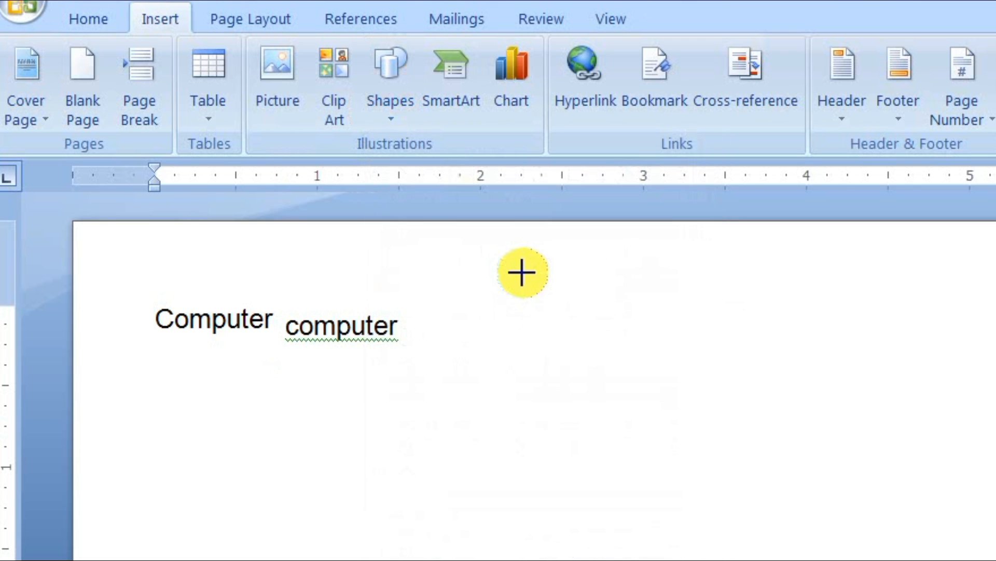
pyautogui.moveTo(758, 371); pyautogui.dragTo(789, 380)
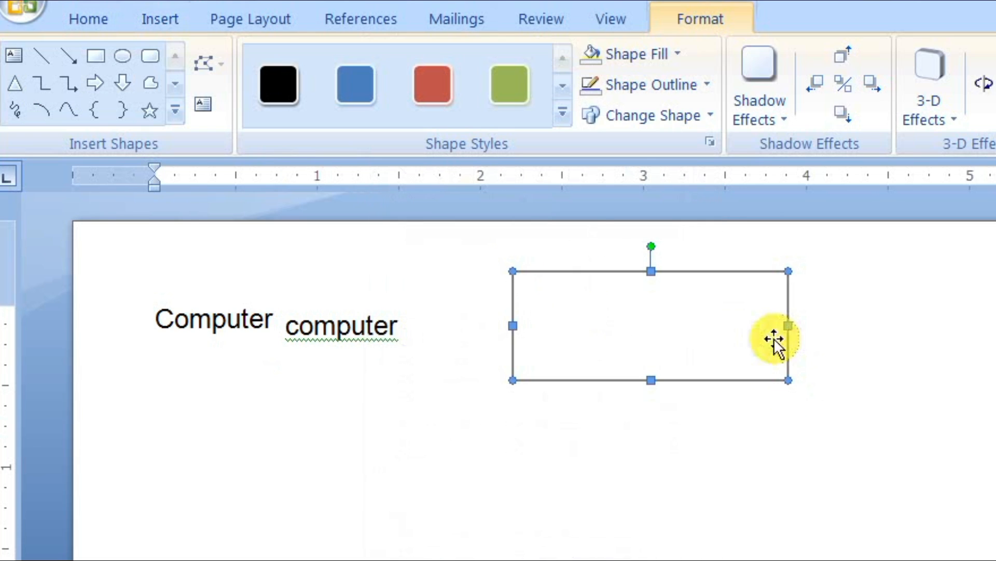
pyautogui.click(884, 294)
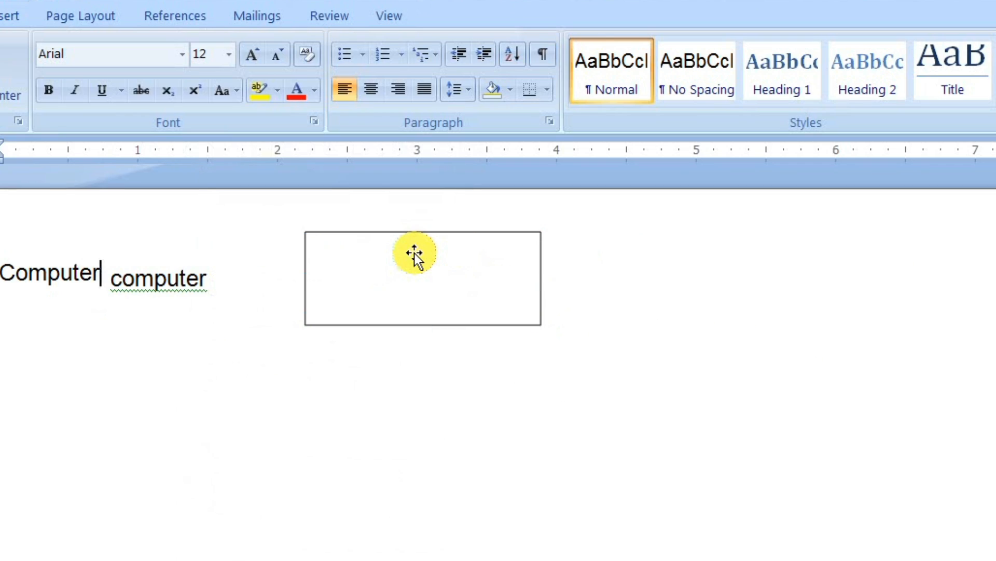
# Select the rectangle and move it about 0.9 inch to the right and a quarter inch up.
pyautogui.click(415, 253)
pyautogui.moveTo(414, 251)
pyautogui.mouseDown()
pyautogui.moveTo(646, 254)
pyautogui.moveTo(398, 259)
pyautogui.mouseUp()
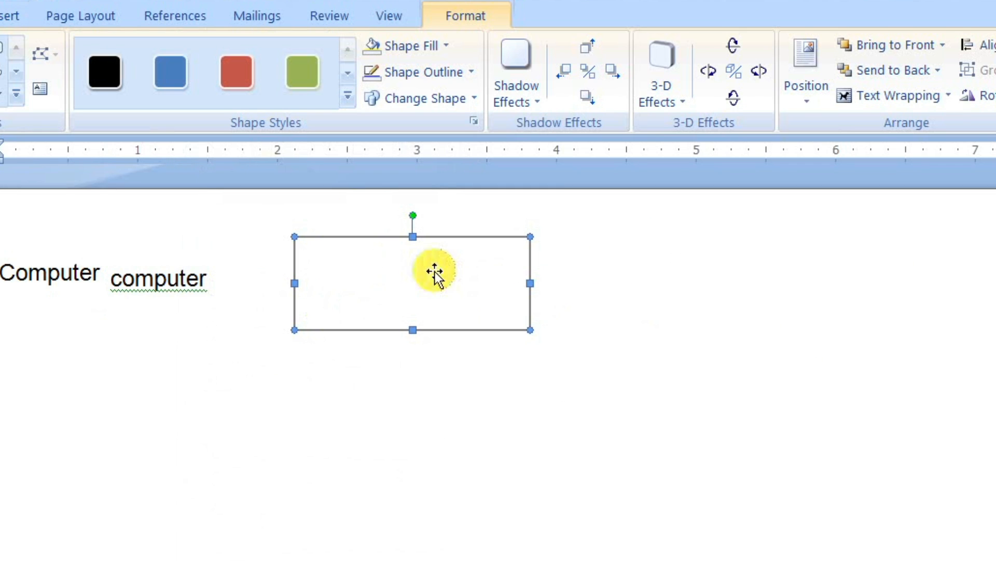
pyautogui.moveTo(427, 289); pyautogui.dragTo(560, 249)
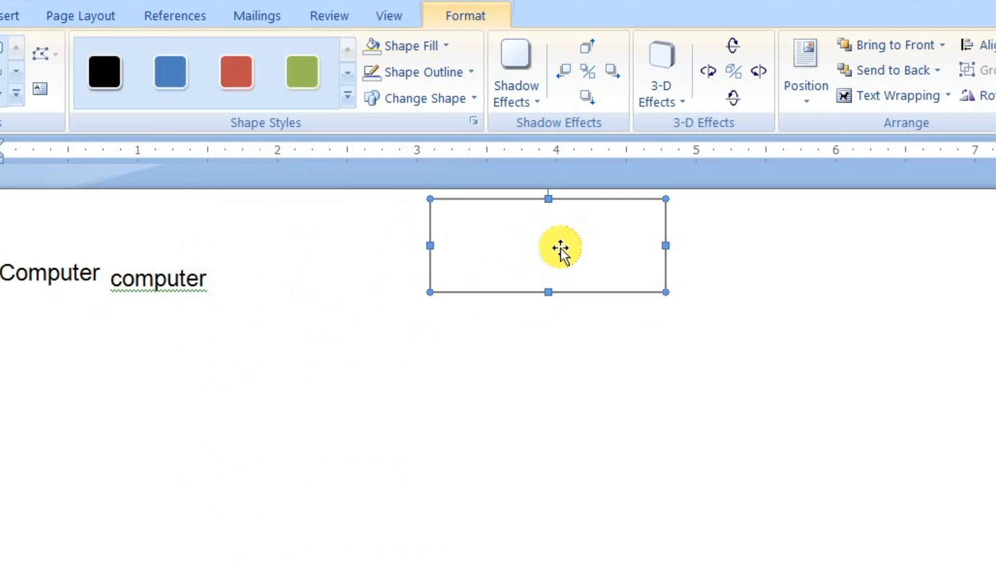
# Move the borderless text box just below the "Computer" line and lower the rectangle by about 0.45 inch.
pyautogui.click(178, 275)
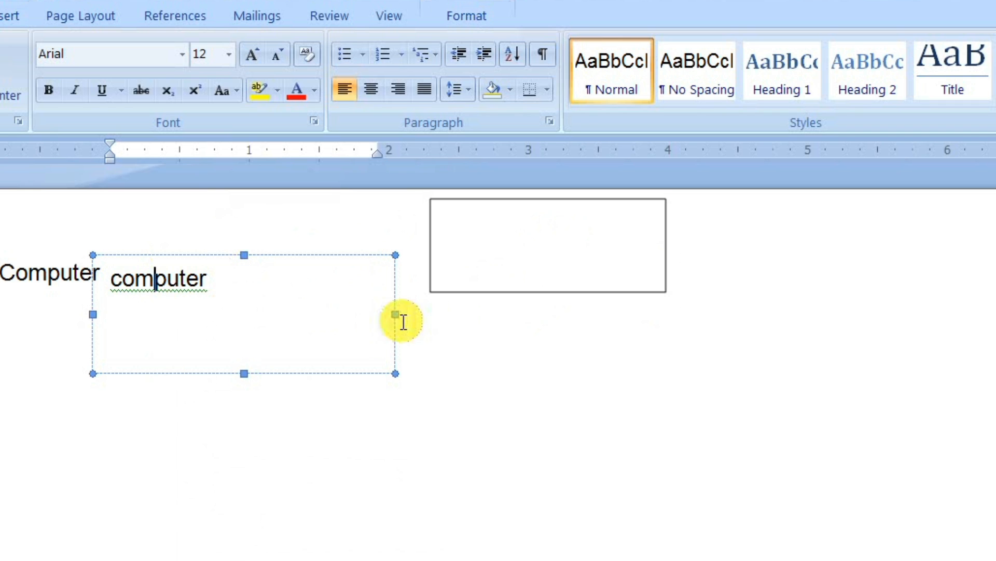
pyautogui.click(281, 254)
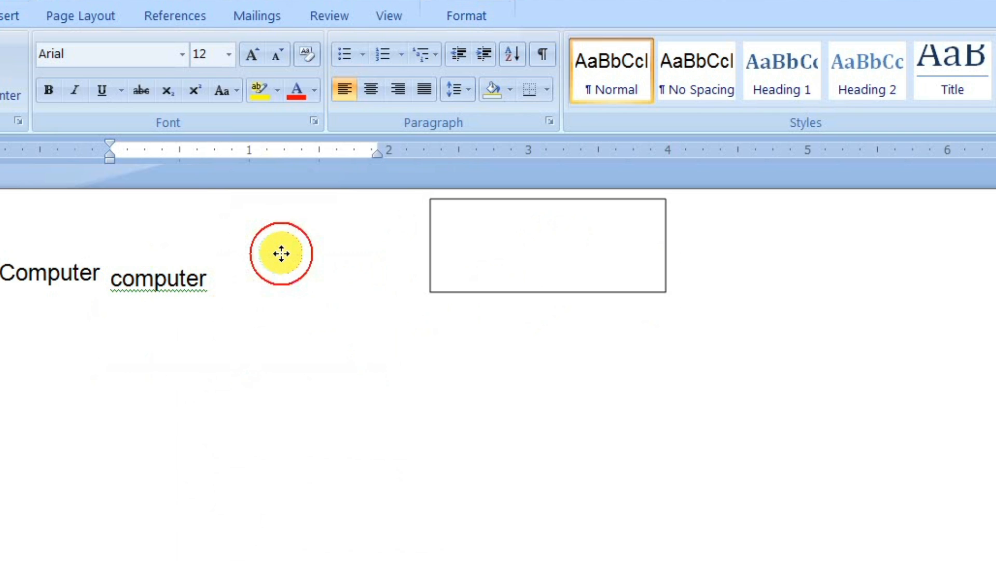
pyautogui.moveTo(282, 254); pyautogui.dragTo(289, 302)
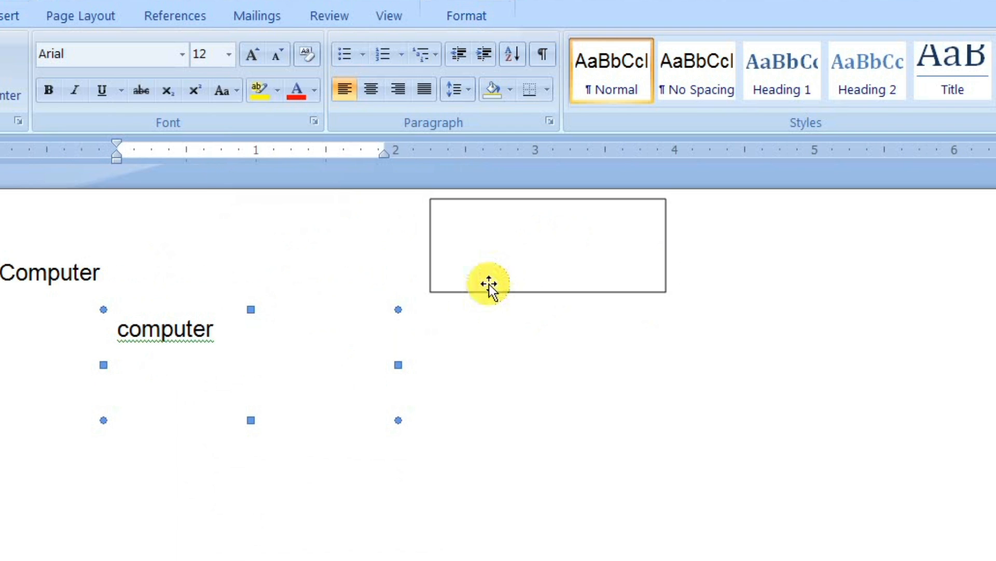
pyautogui.moveTo(526, 231); pyautogui.dragTo(458, 291)
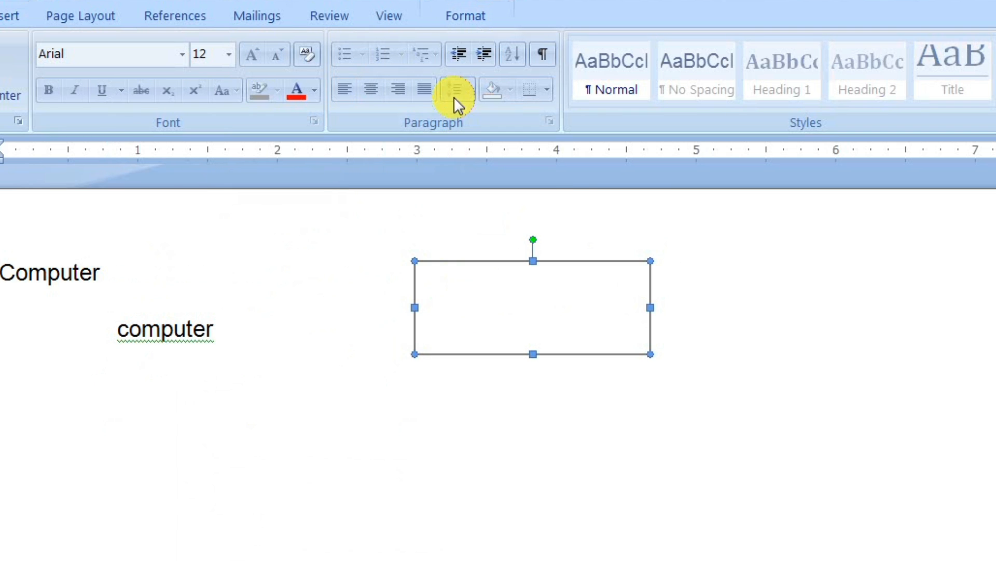
# Fill the rectangle with a light blue theme color and add the text "computer" inside it.
pyautogui.click(465, 17)
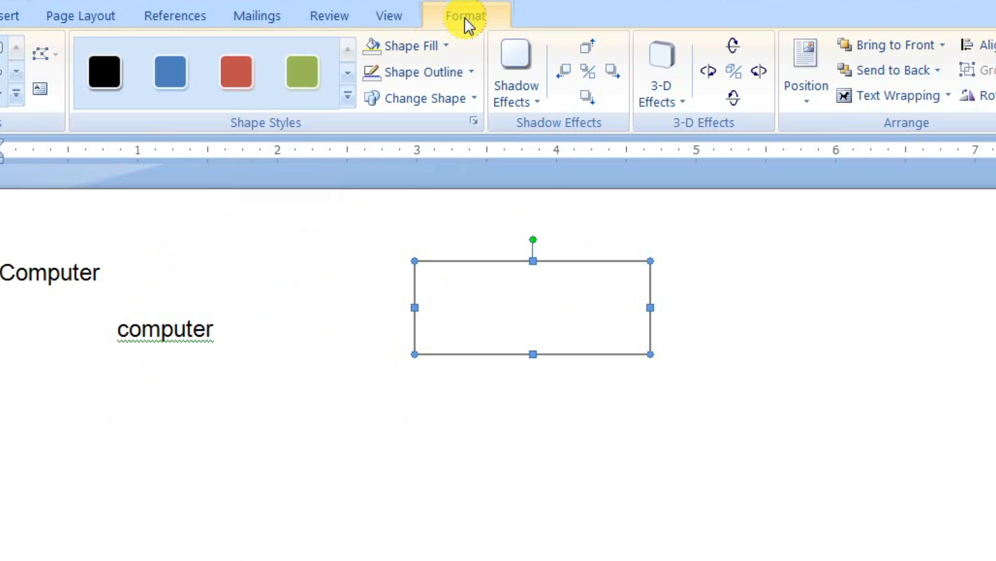
pyautogui.click(426, 48)
pyautogui.click(434, 131)
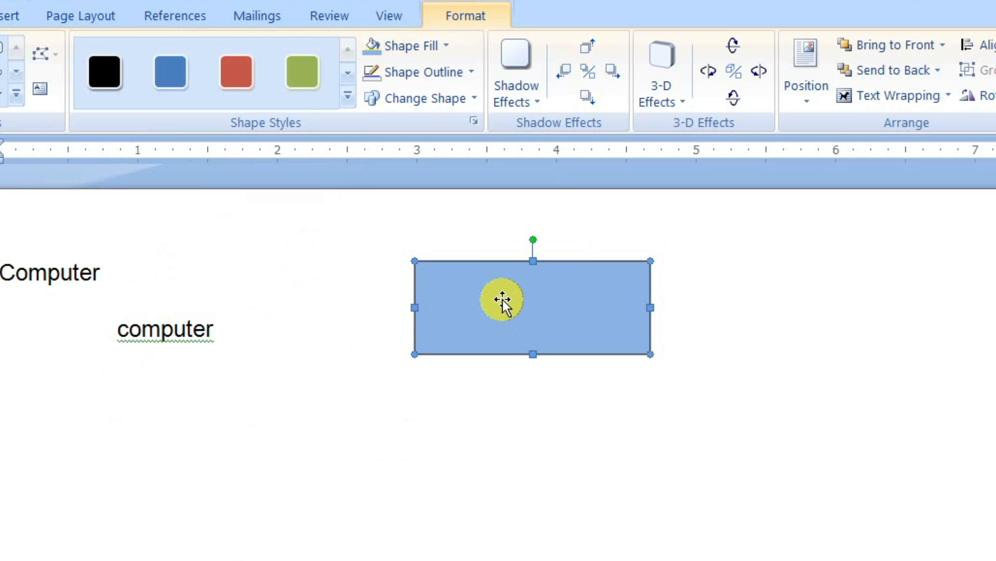
pyautogui.rightClick(503, 300)
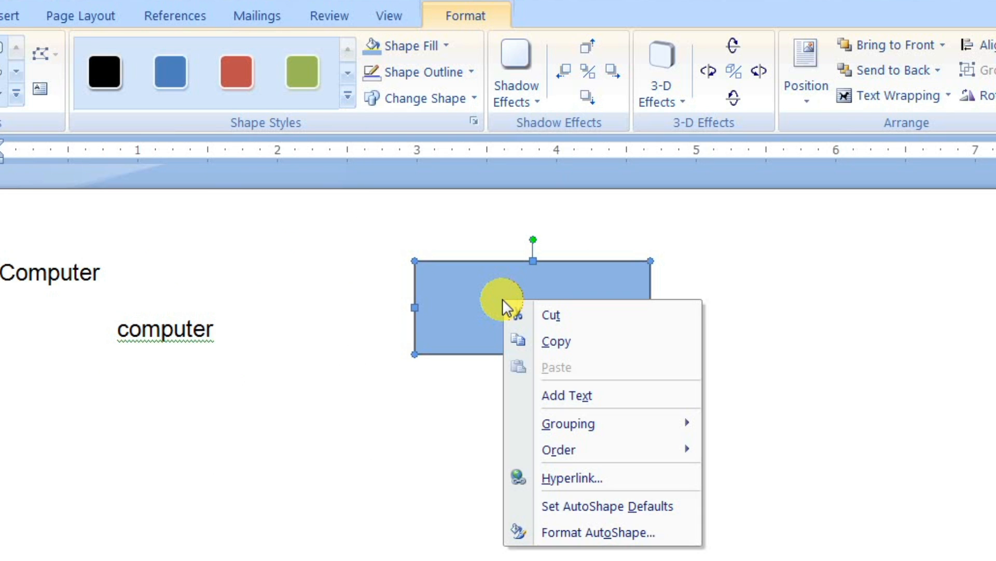
pyautogui.click(564, 400)
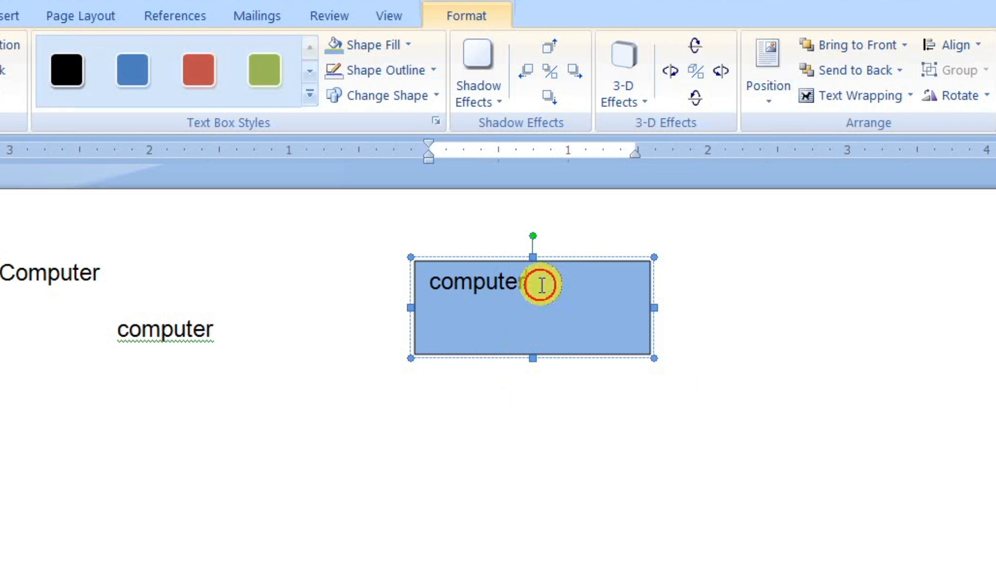
# Set the font color of the word "computer" inside the blue rectangle to the standard red.
pyautogui.moveTo(542, 284); pyautogui.dragTo(429, 281)
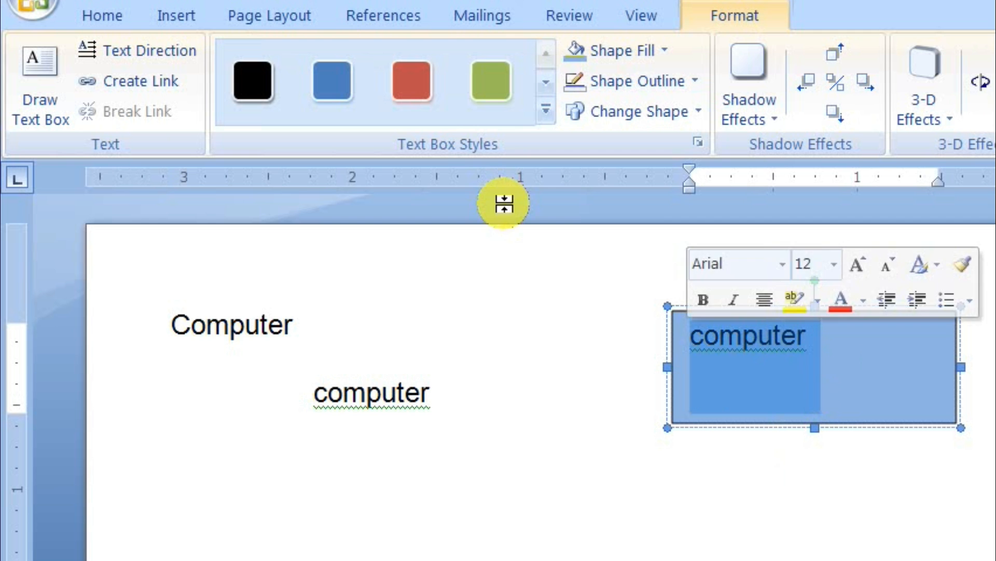
pyautogui.click(99, 18)
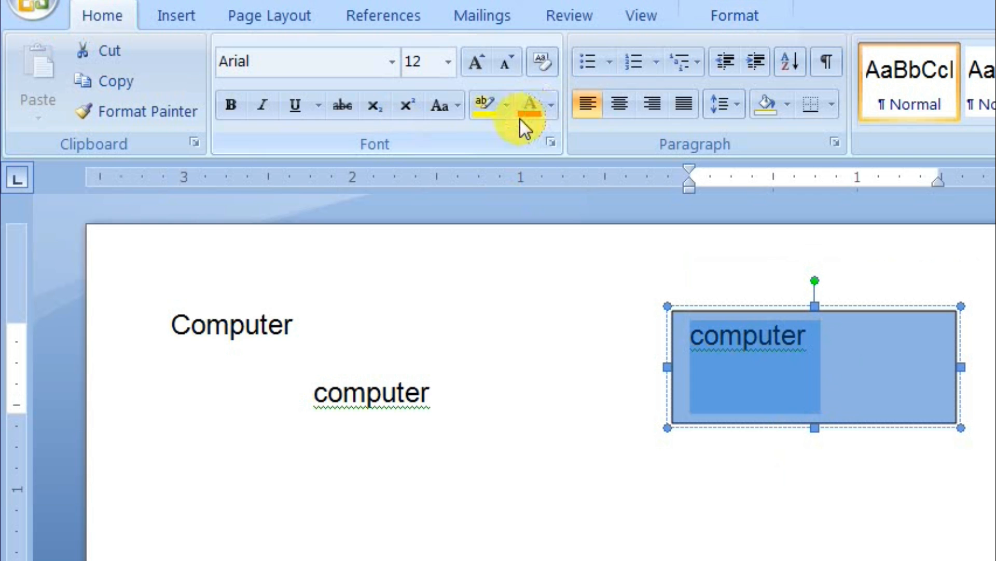
pyautogui.click(550, 109)
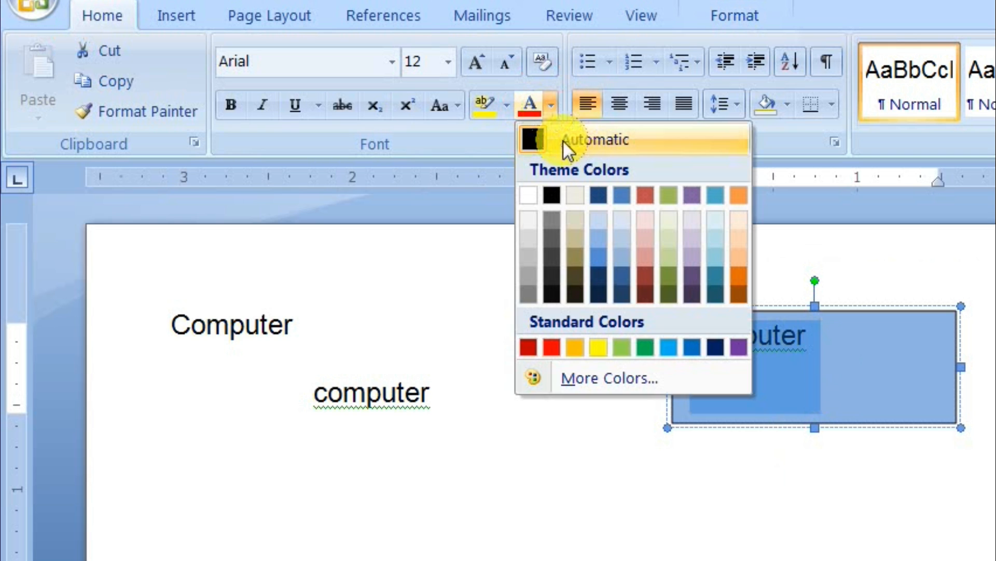
pyautogui.click(559, 347)
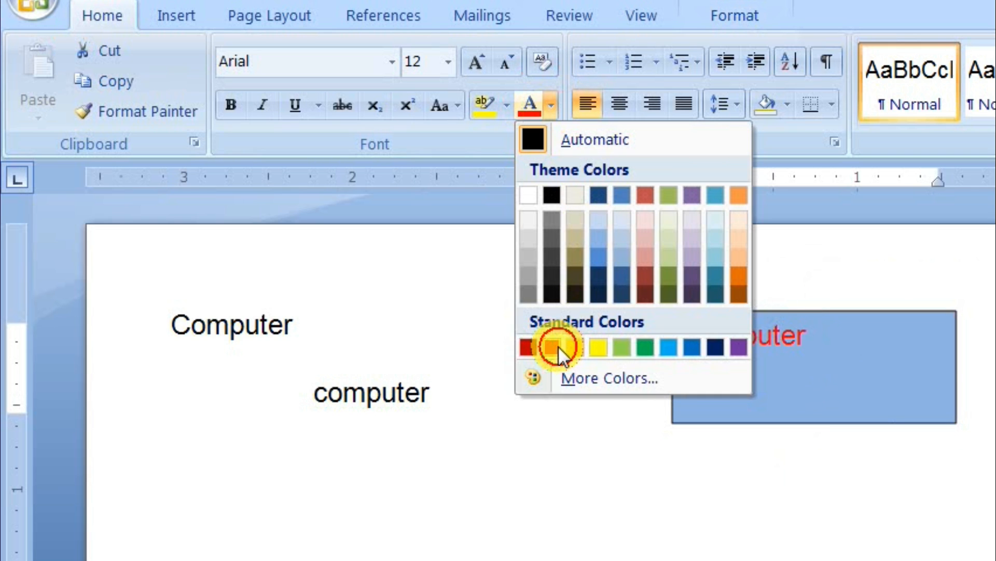
pyautogui.click(952, 352)
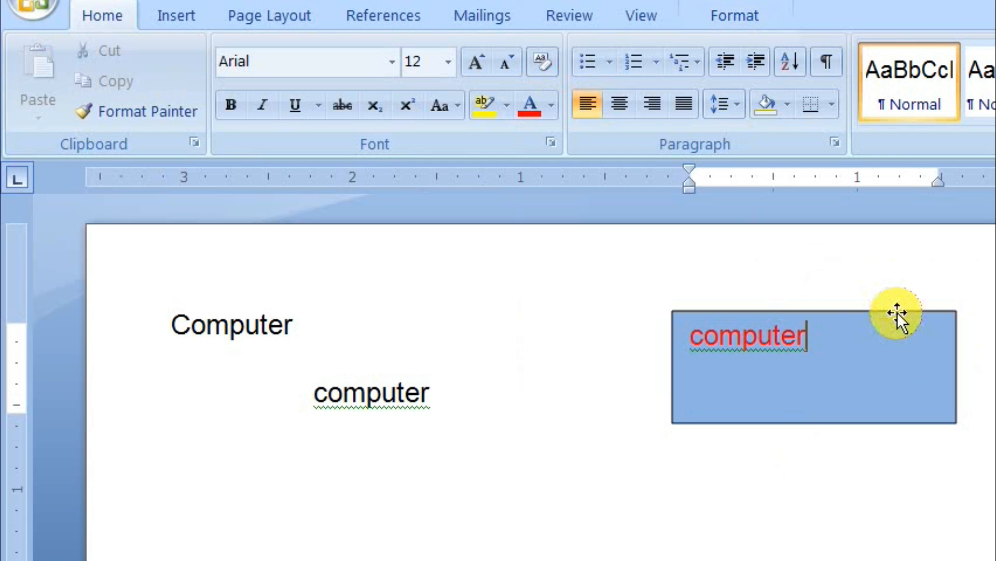
# Move the blue rectangle with its text about half an inch further right and deselect it.
pyautogui.click(918, 280)
pyautogui.click(776, 348)
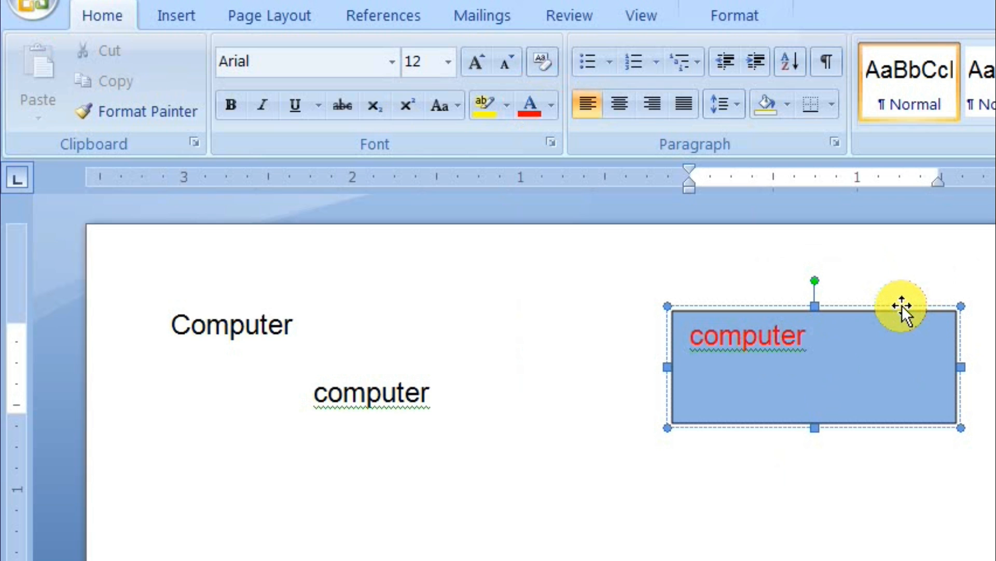
pyautogui.moveTo(902, 306); pyautogui.dragTo(987, 316)
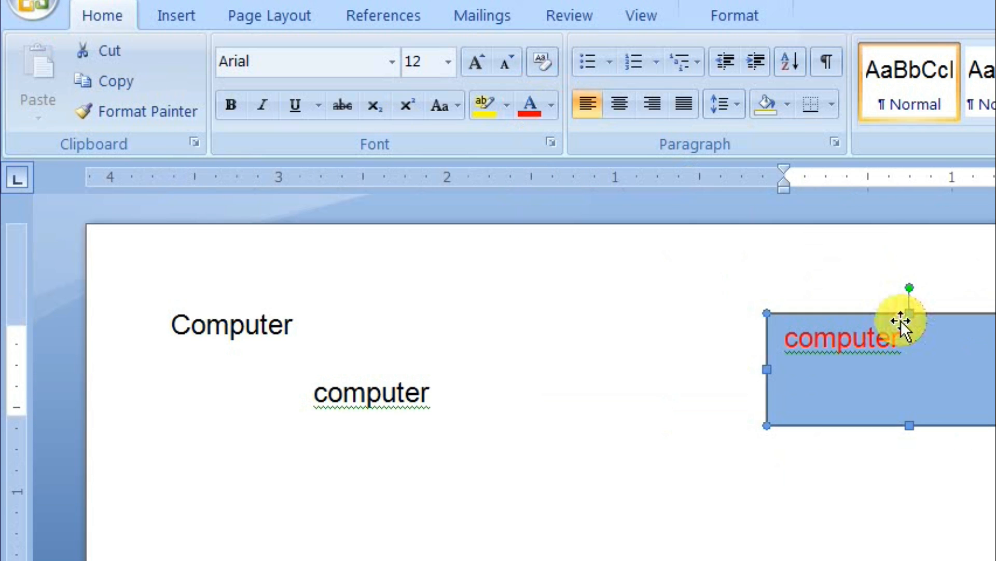
pyautogui.click(639, 335)
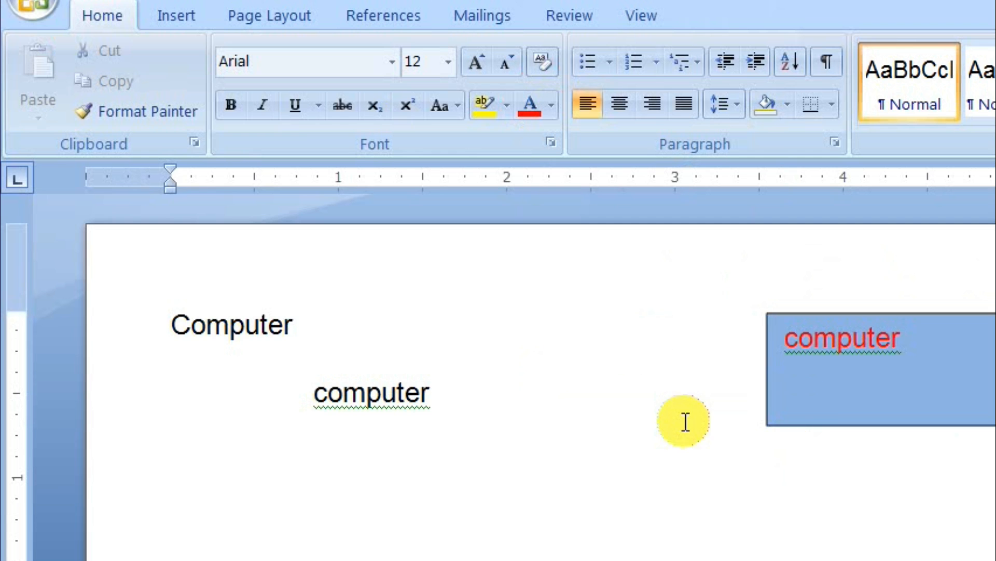